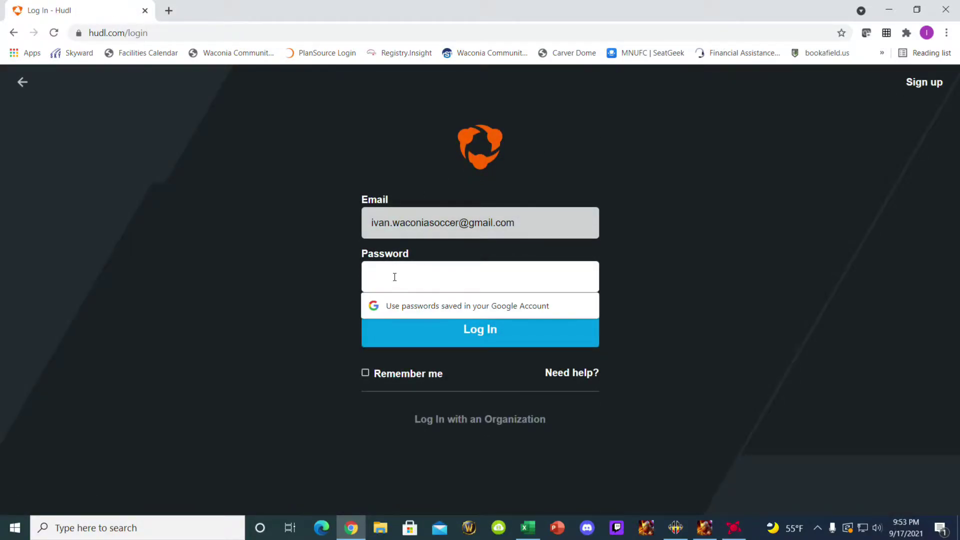
- Sign in with the account password, then open the team's Video library
text(••••)
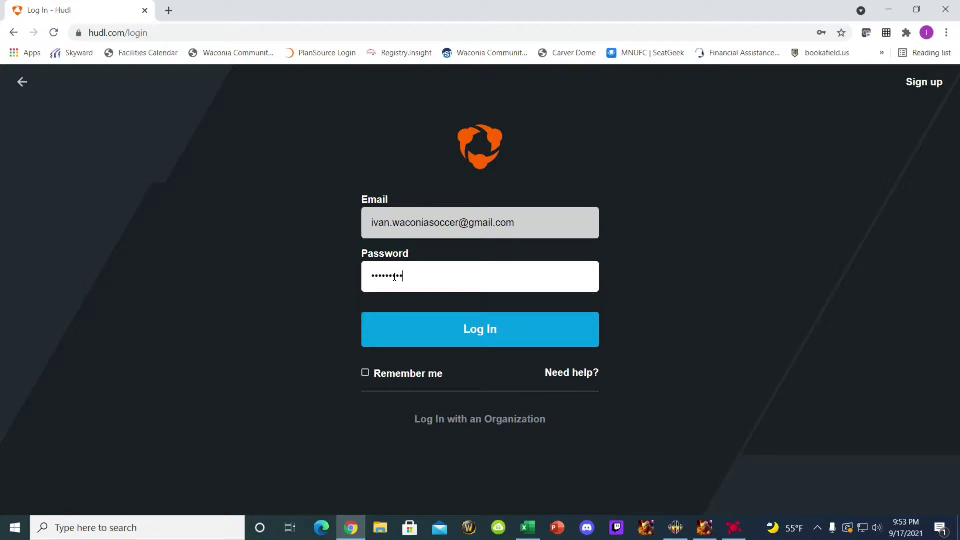
key(Return)
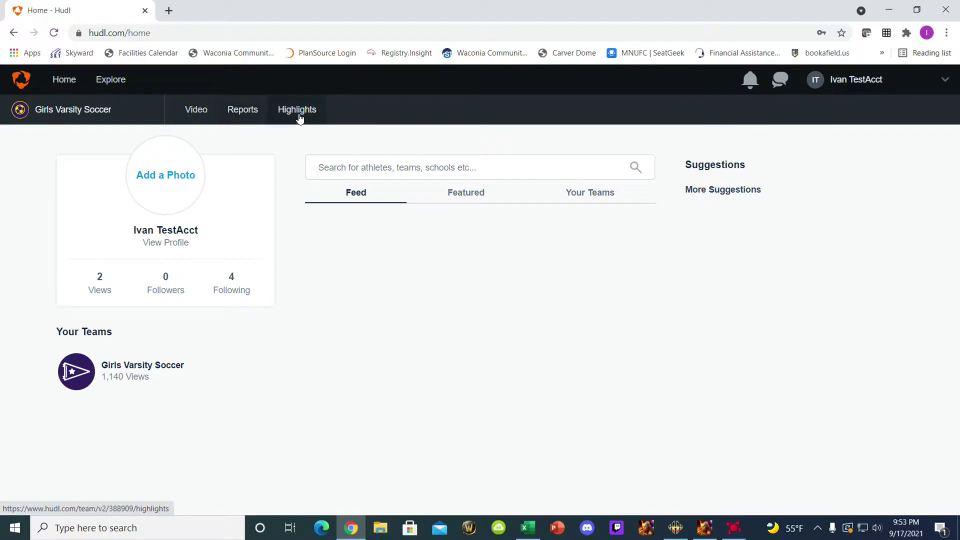
click(816, 89)
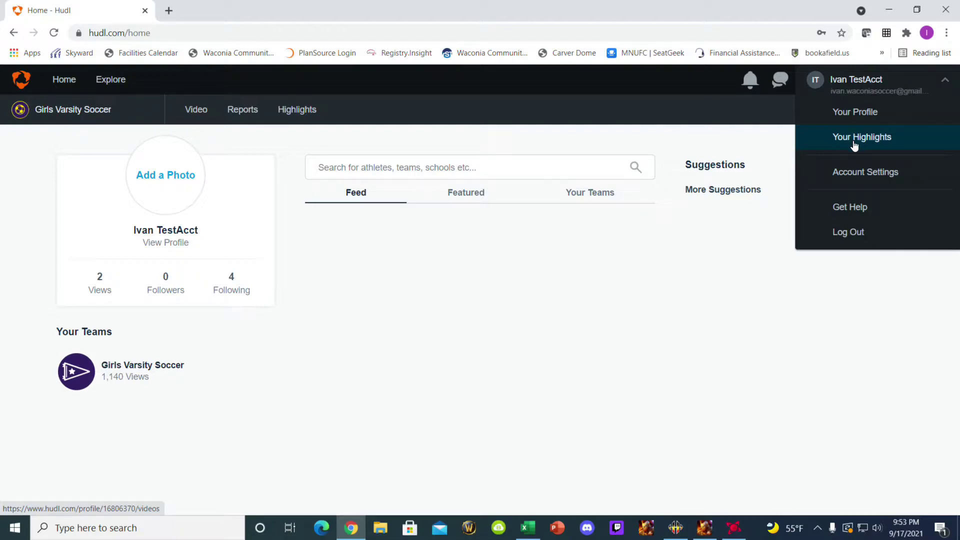
click(200, 113)
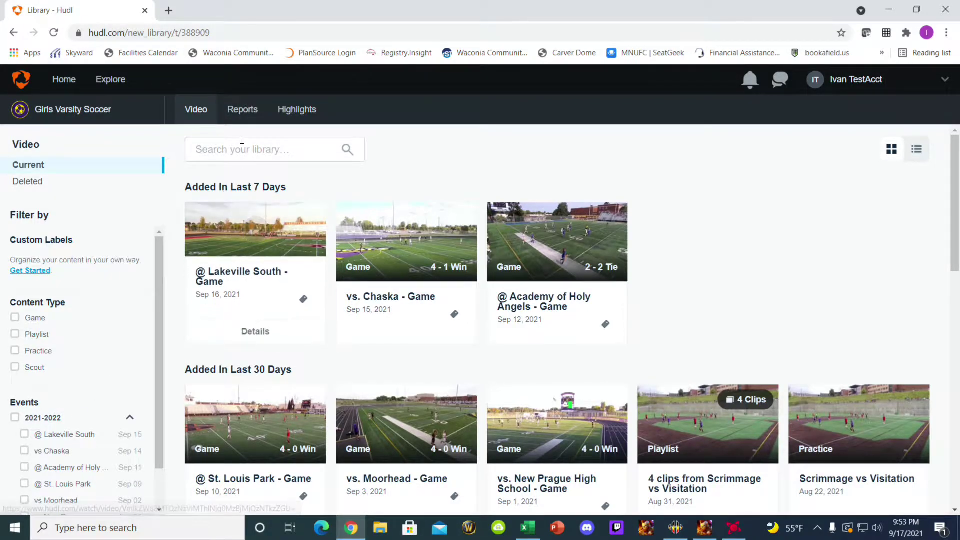
- From Reports, open the 132-clip Possessions playlist for the 2021-2022 Season
click(256, 113)
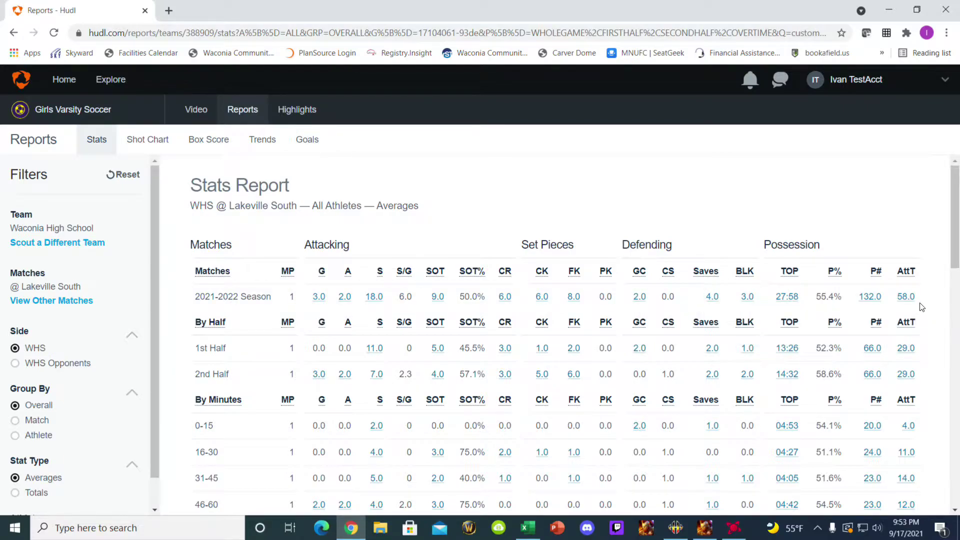
click(872, 297)
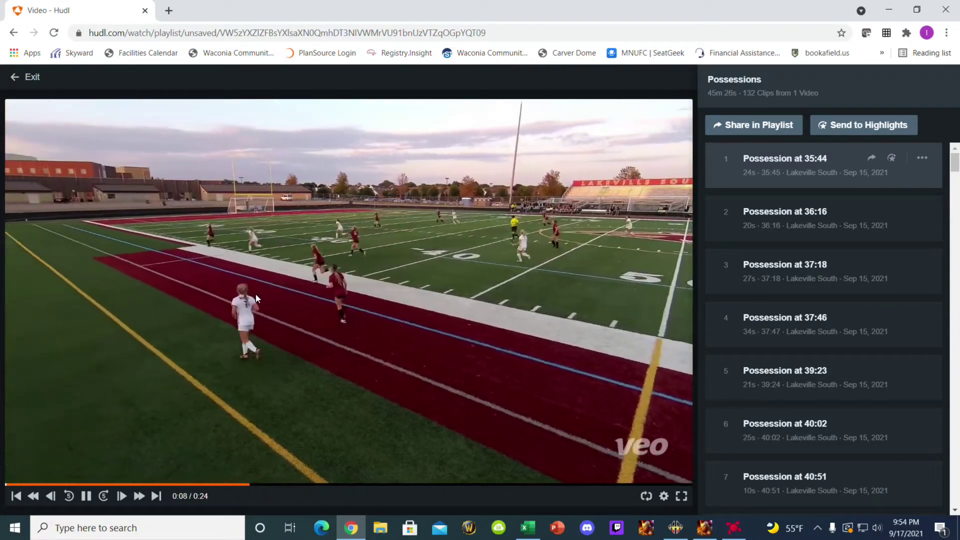
- Preview the possession clips at 36:16, 37:18, 39:23, 37:46 and 40:51
click(810, 216)
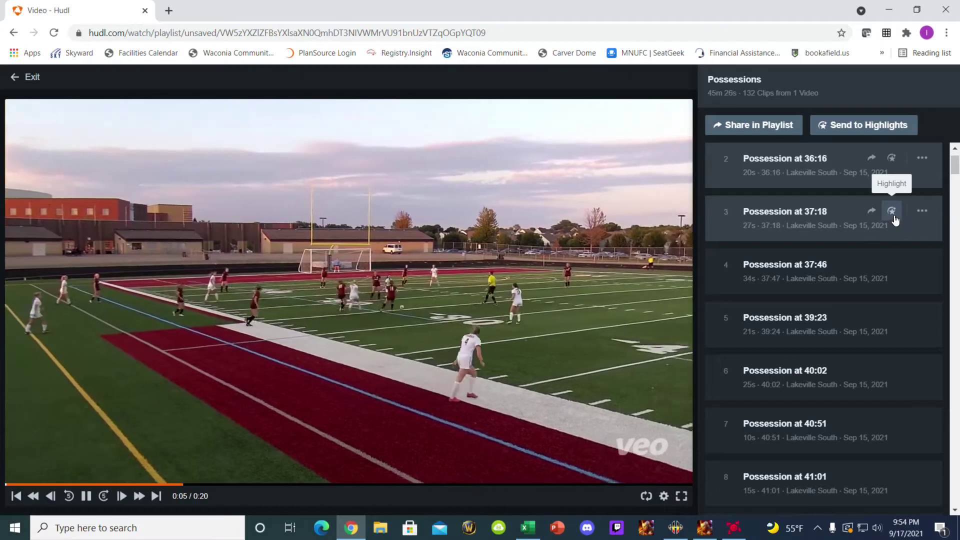
click(922, 210)
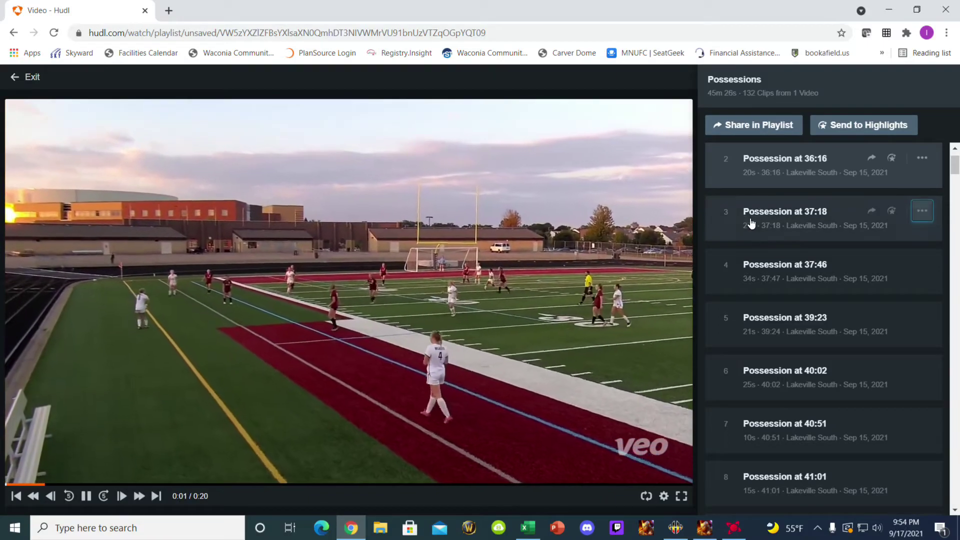
click(784, 222)
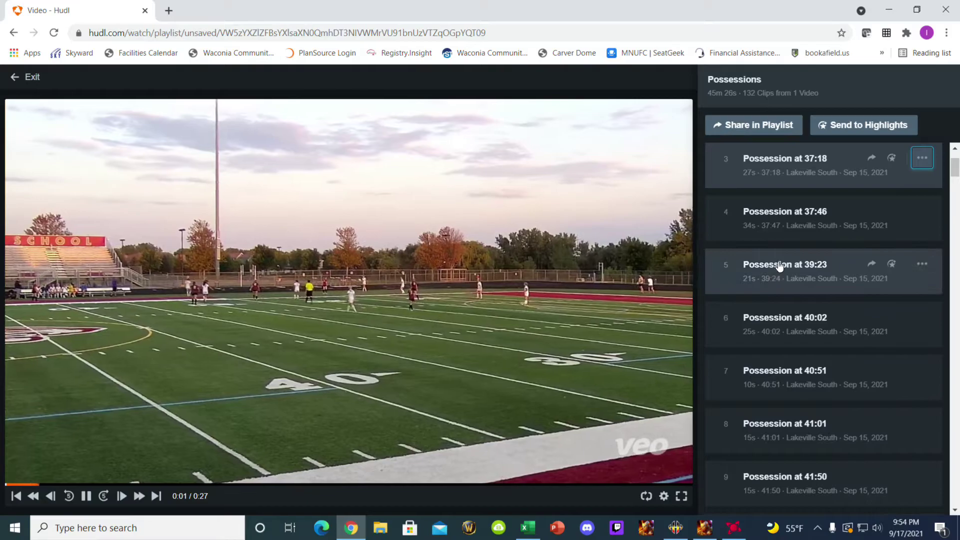
click(776, 267)
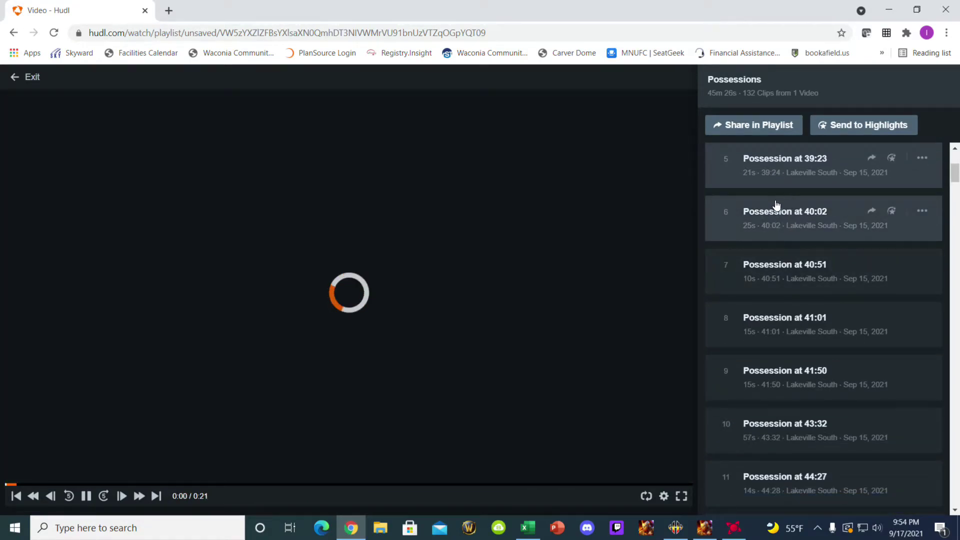
scroll(776, 245, up, 3)
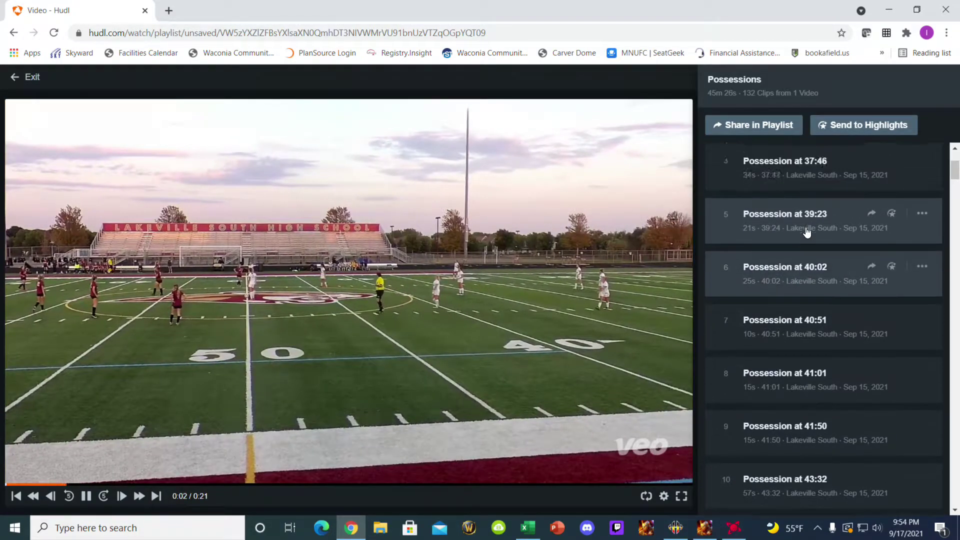
click(775, 254)
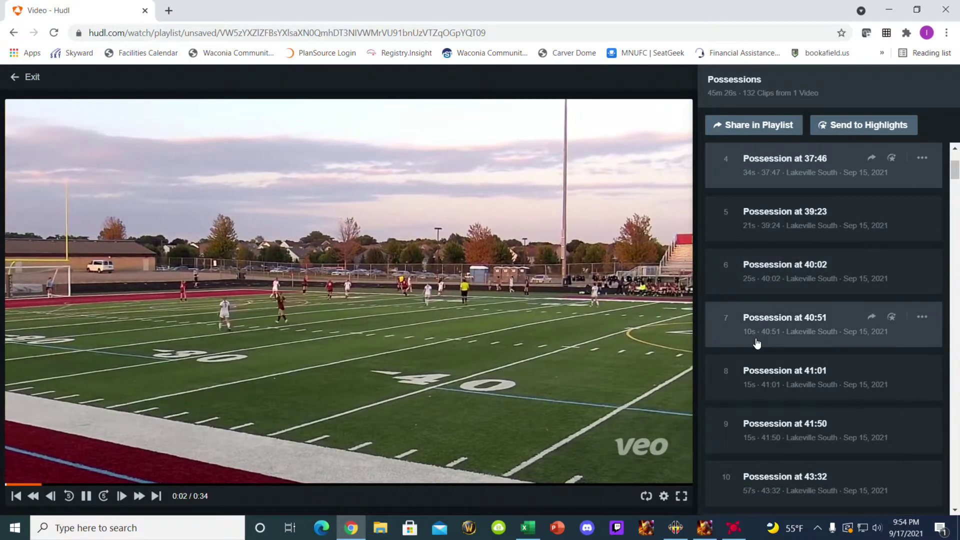
click(756, 343)
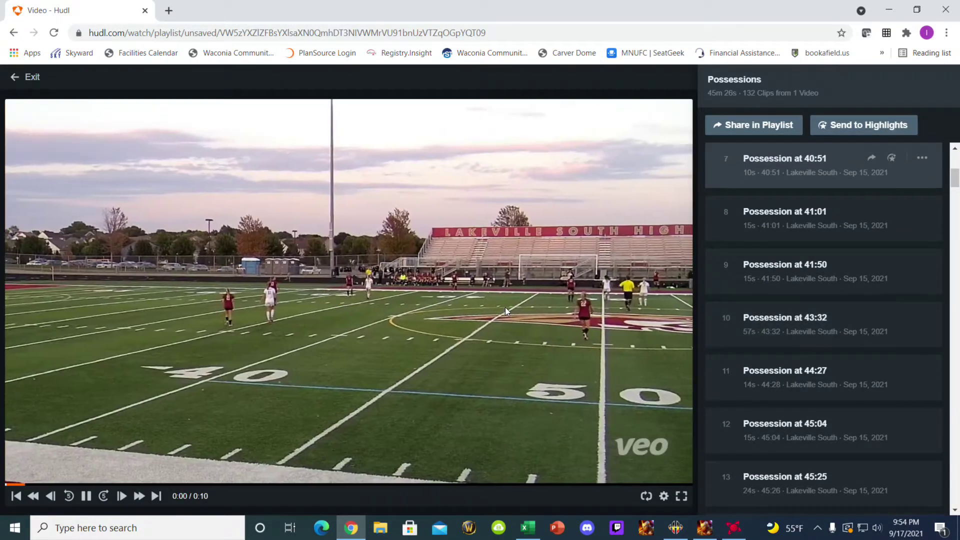
- Preview the possession clips at 41:50, 45:04 and 48:26
click(758, 272)
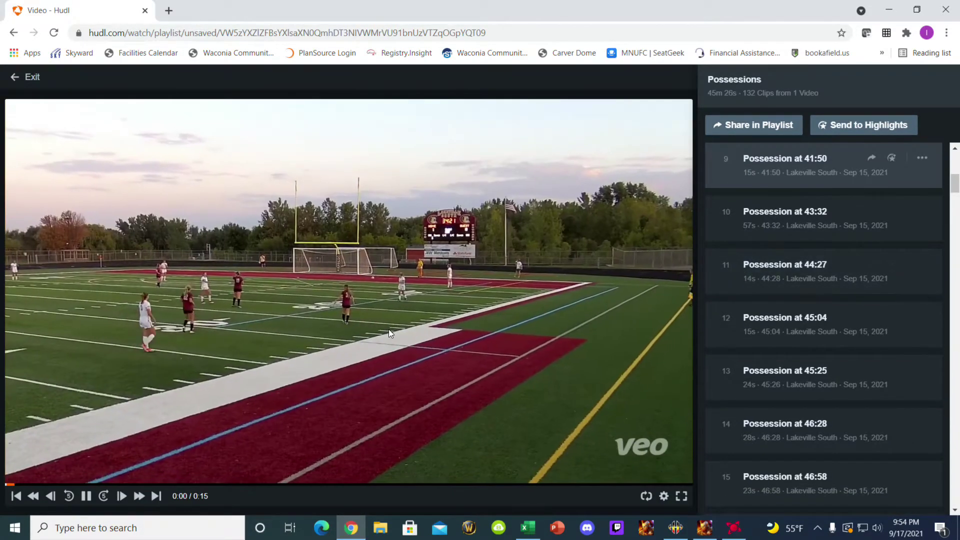
click(760, 320)
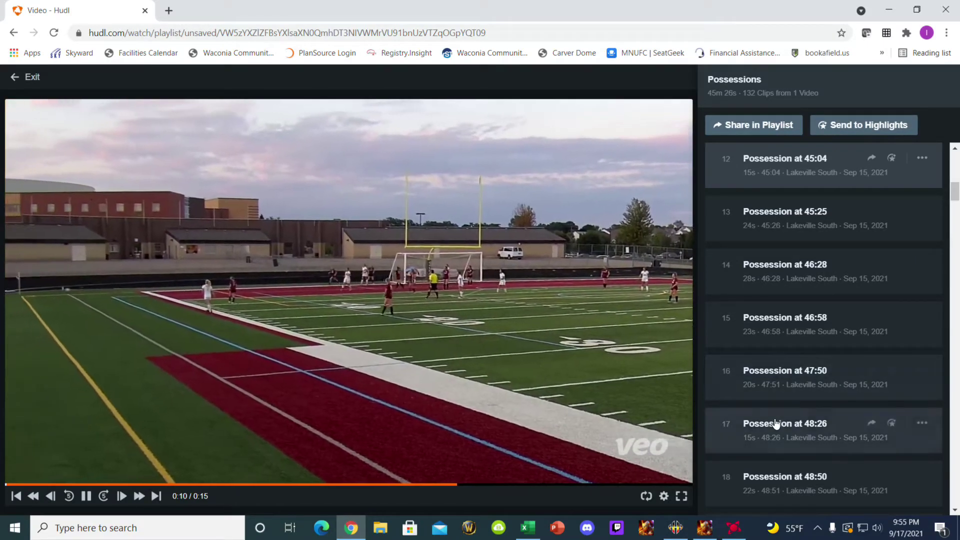
click(775, 422)
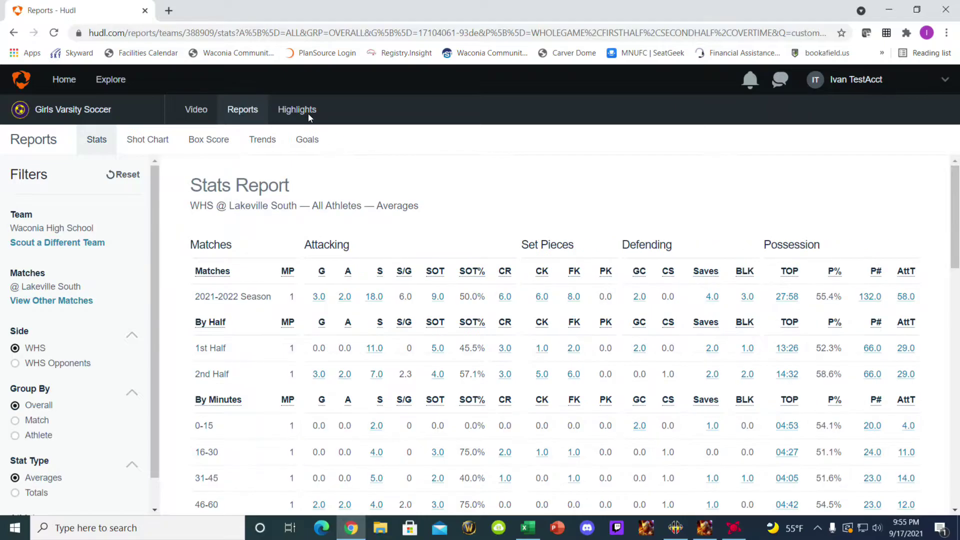
- Open the team roster from Highlights and go to your own profile
click(299, 114)
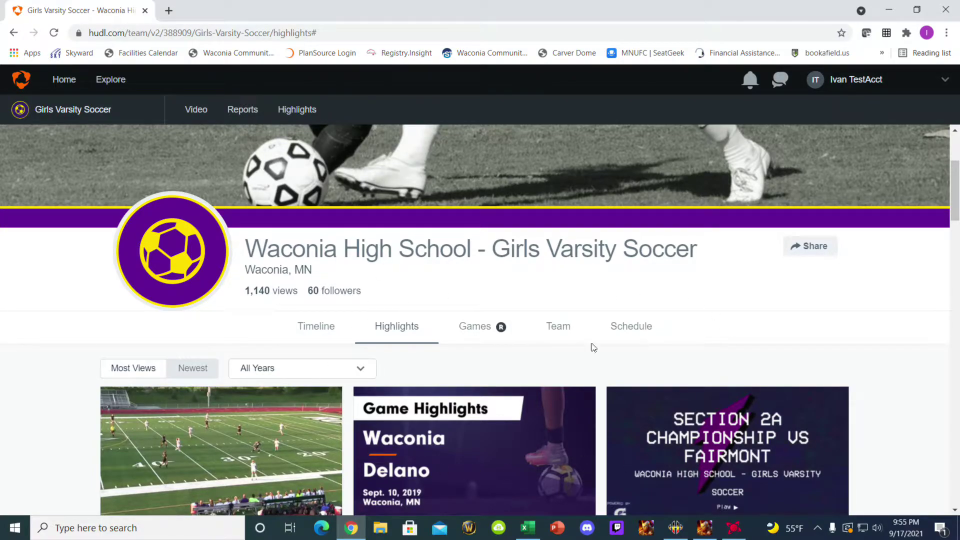
click(557, 334)
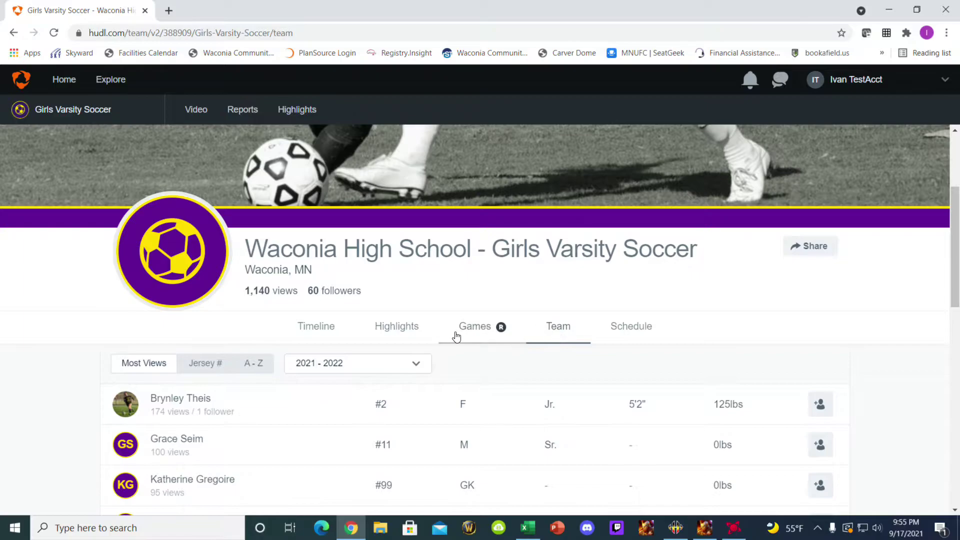
scroll(385, 353, down, 10)
scroll(377, 356, down, 3)
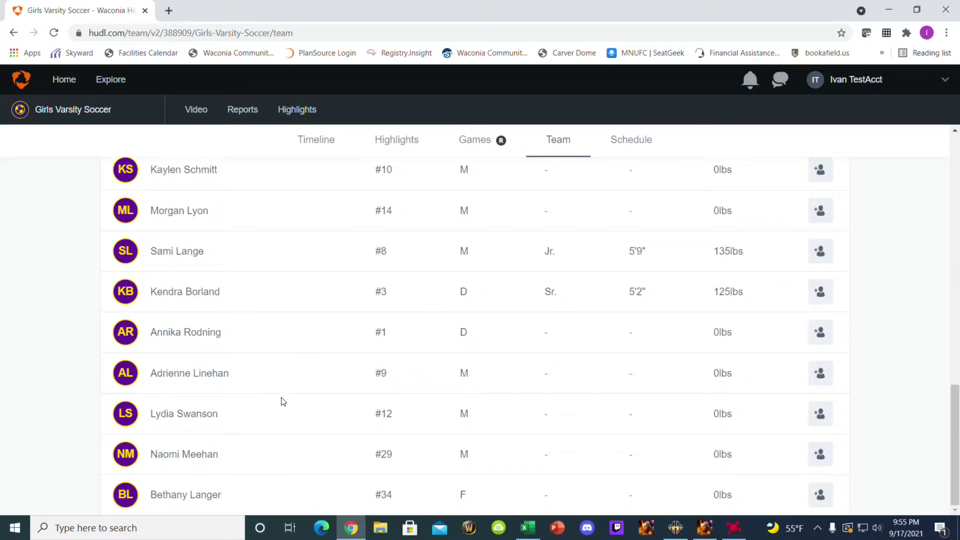
scroll(905, 373, up, 11)
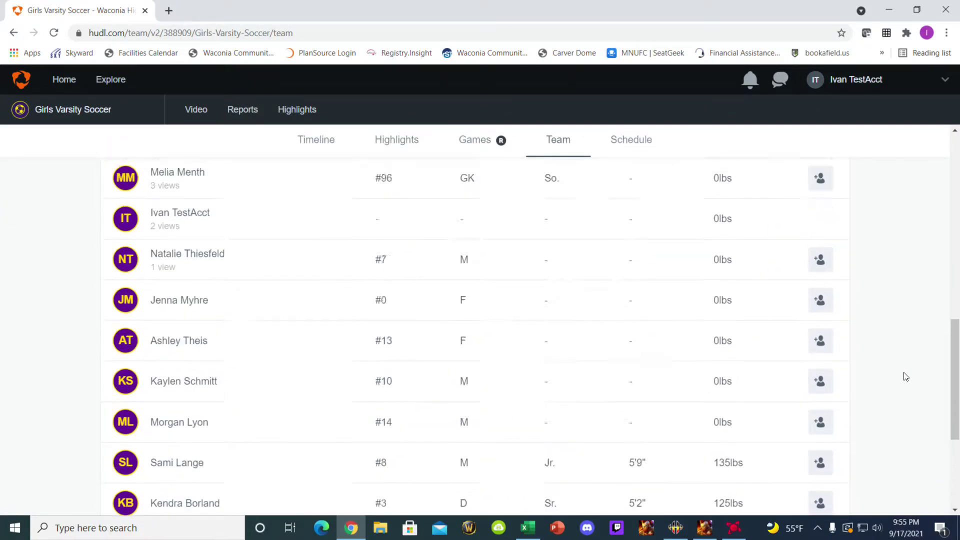
scroll(477, 395, down, 2)
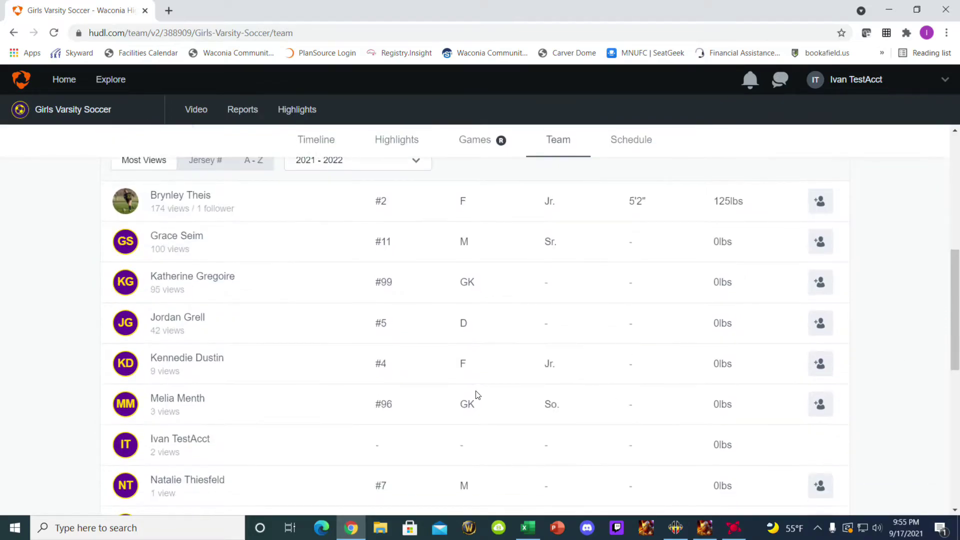
click(181, 440)
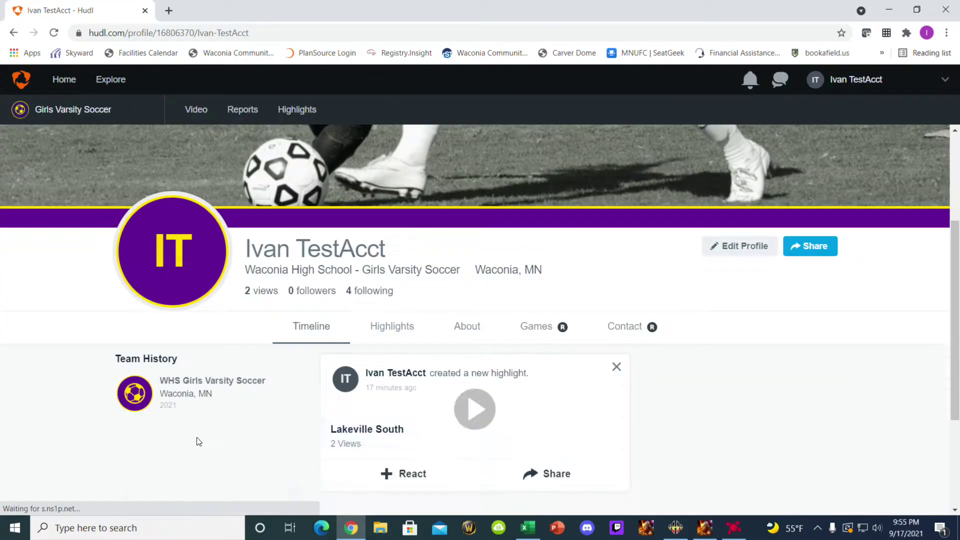
- Browse the profile's highlights, then start a new empty Untitled Highlight reel
scroll(520, 375, down, 5)
scroll(560, 284, up, 2)
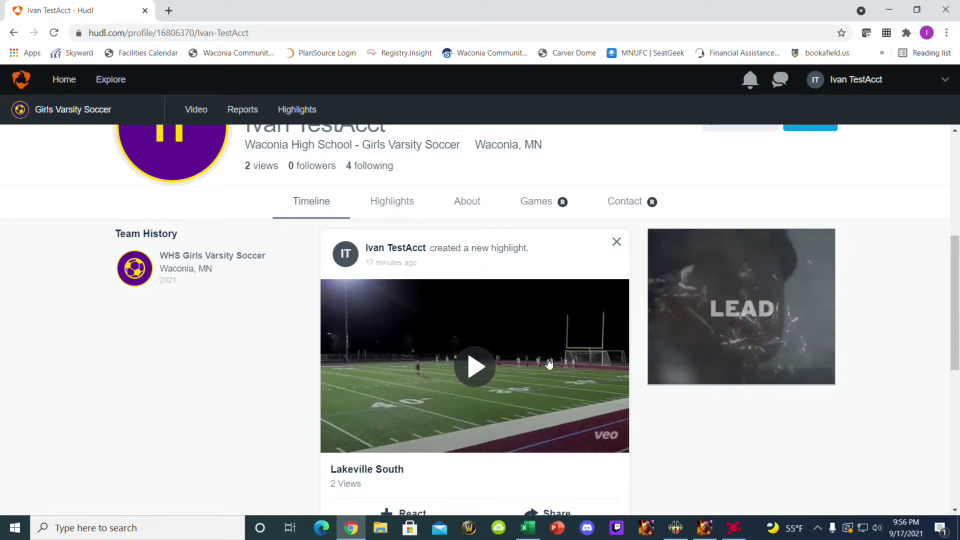
scroll(536, 364, down, 2)
scroll(543, 330, up, 5)
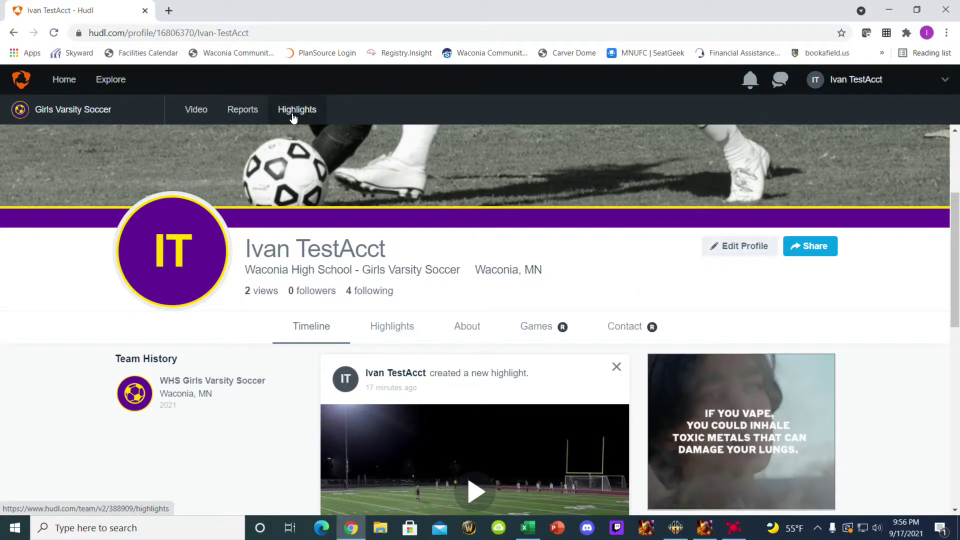
scroll(478, 382, down, 2)
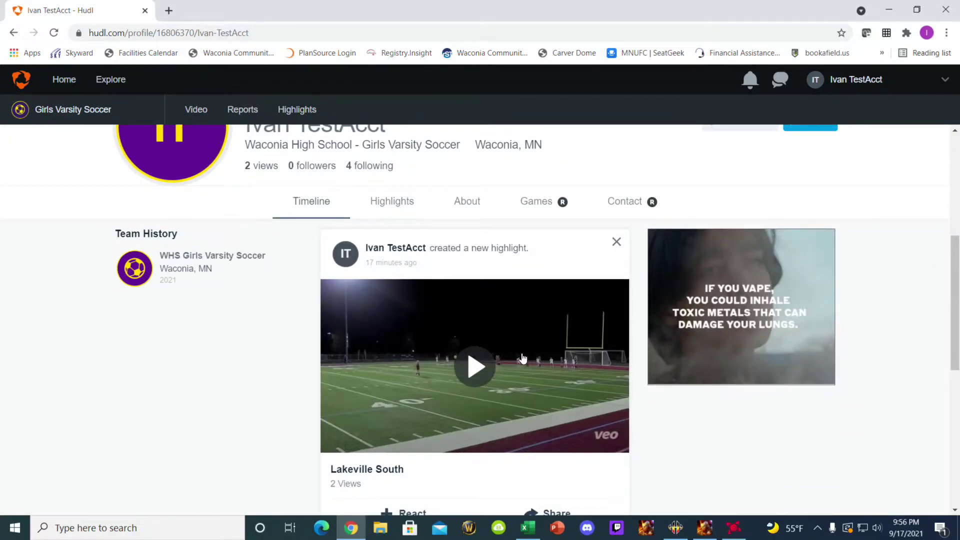
scroll(548, 349, up, 2)
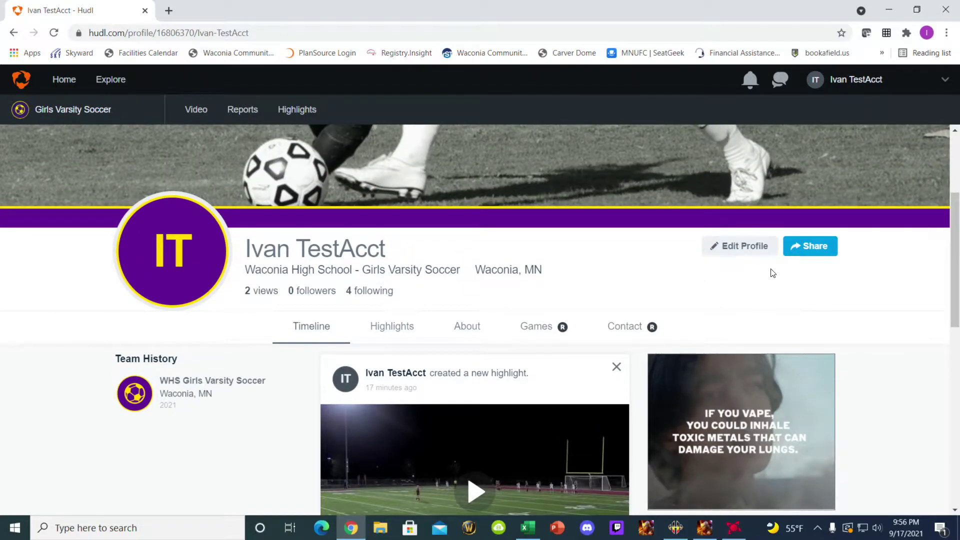
click(392, 324)
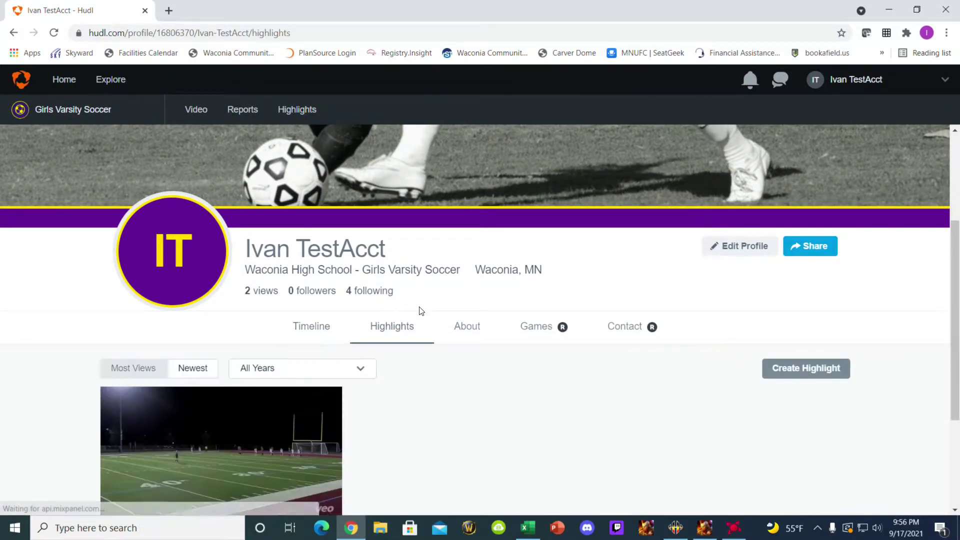
scroll(438, 317, down, 3)
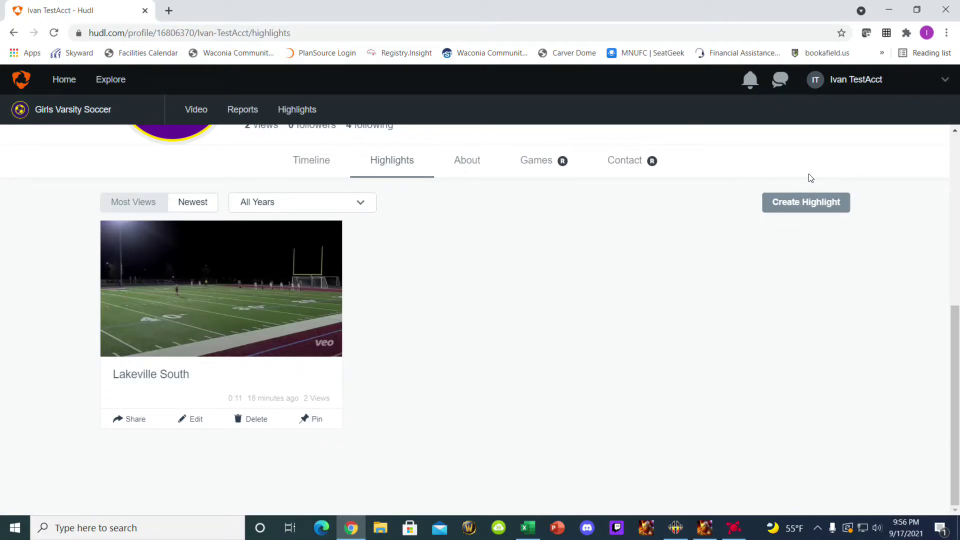
click(786, 205)
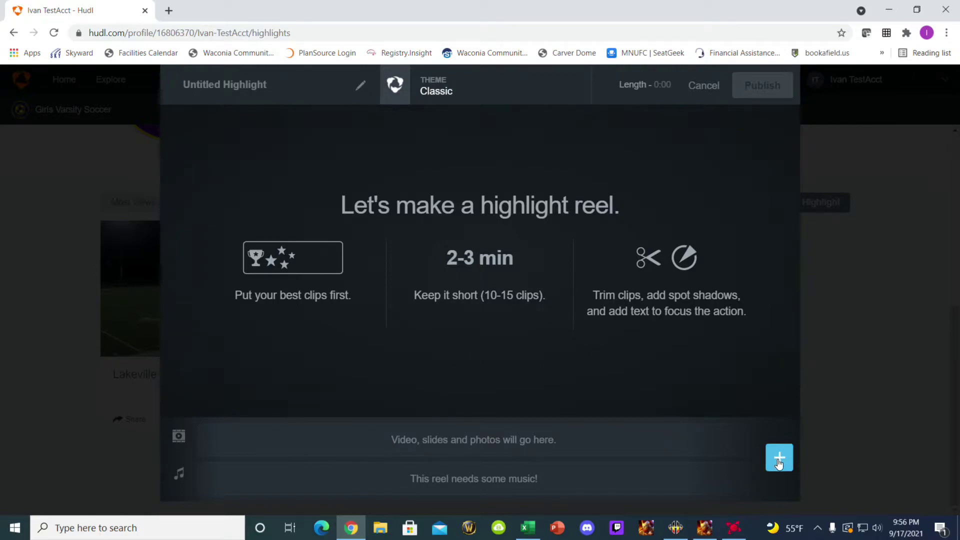
- Switch the reel's theme from Classic to Film Fuel
click(440, 98)
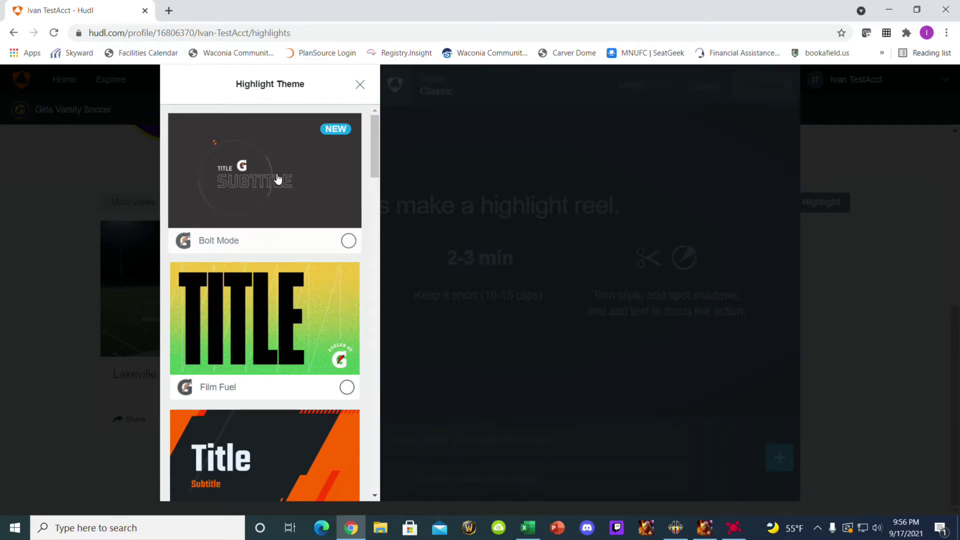
scroll(244, 180, down, 3)
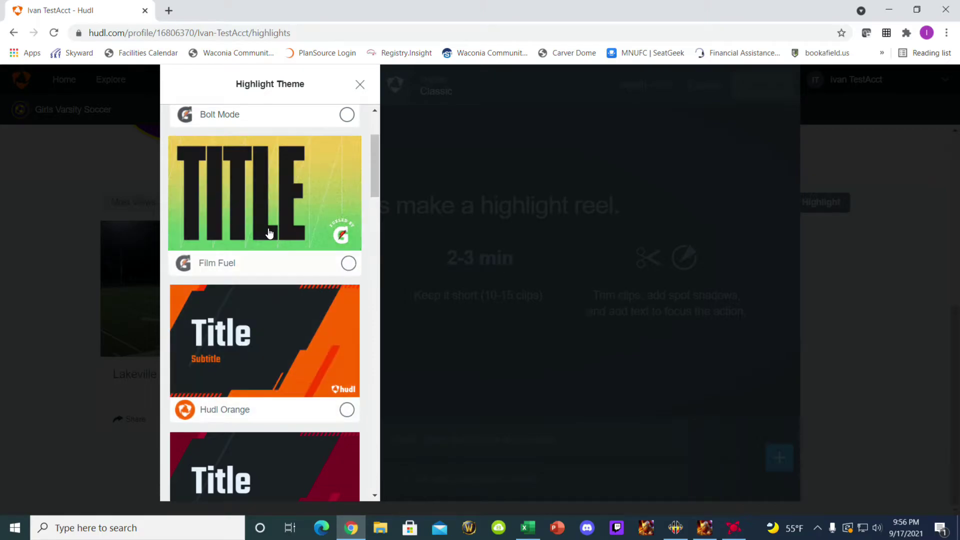
click(266, 225)
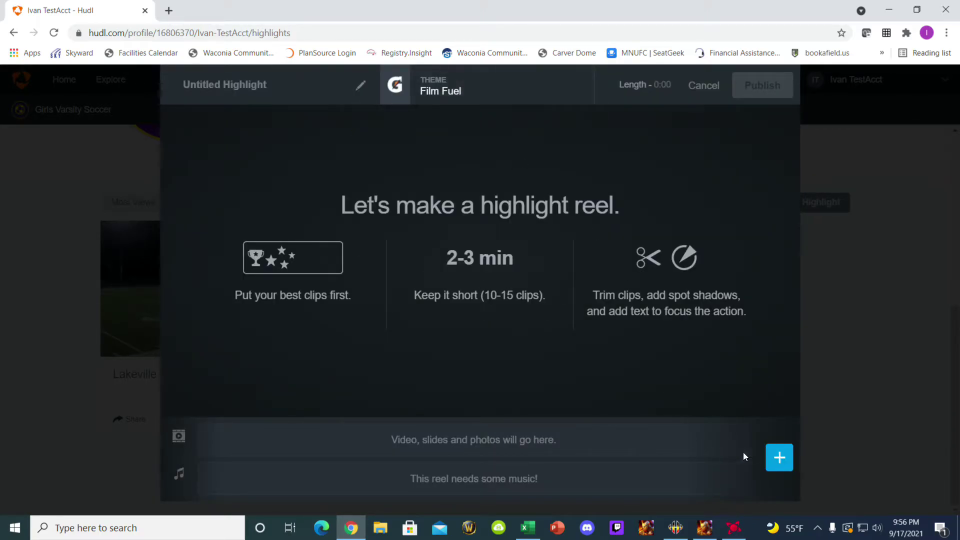
click(782, 464)
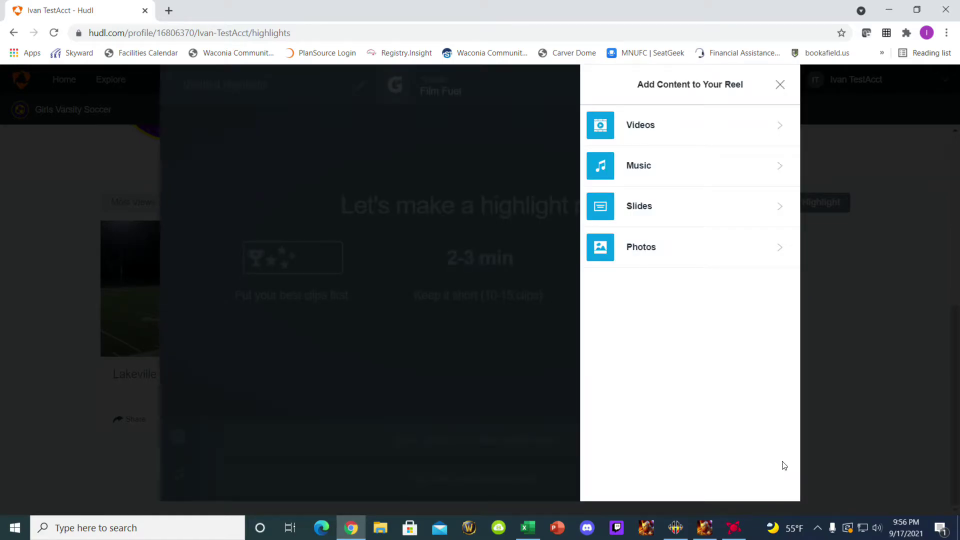
- Add the 0:11 clip from the vs Lakeville South game video to the reel
click(779, 128)
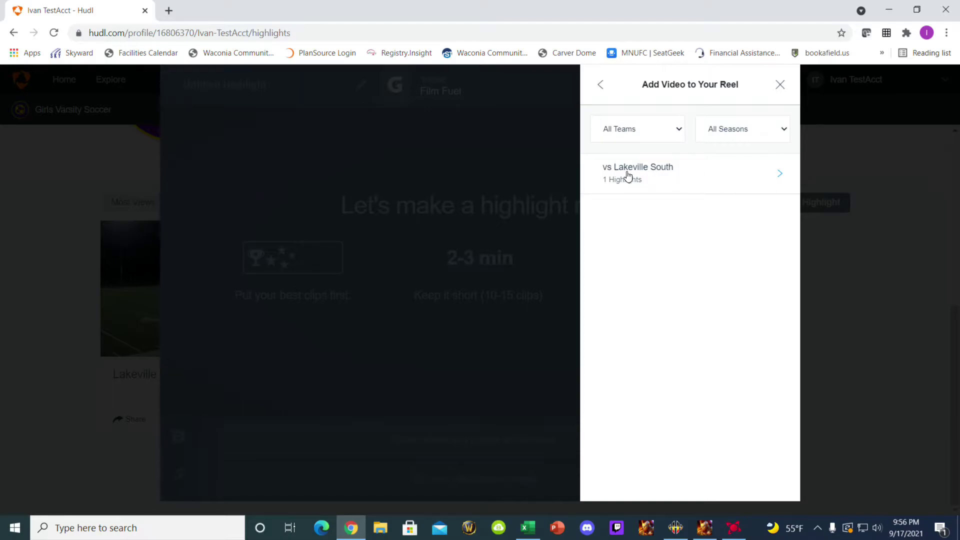
click(626, 172)
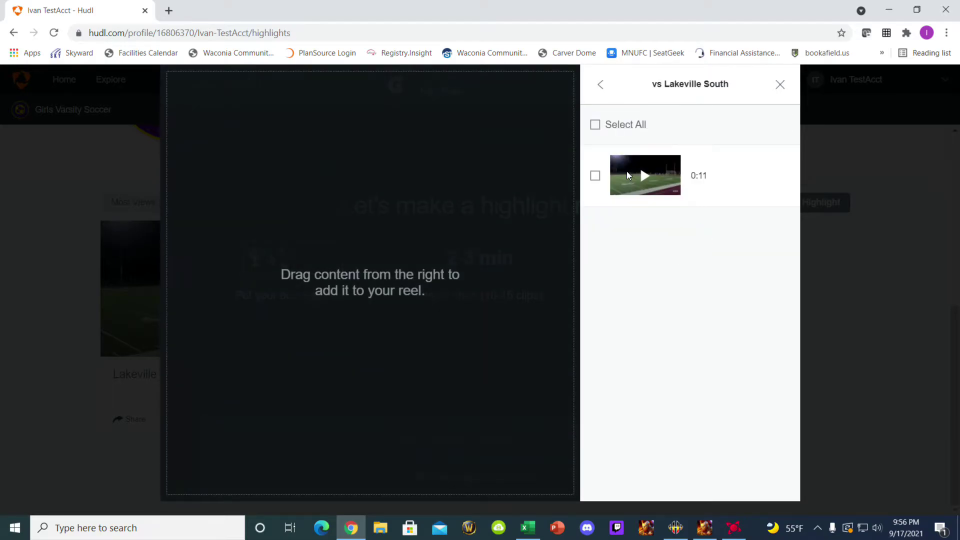
click(595, 176)
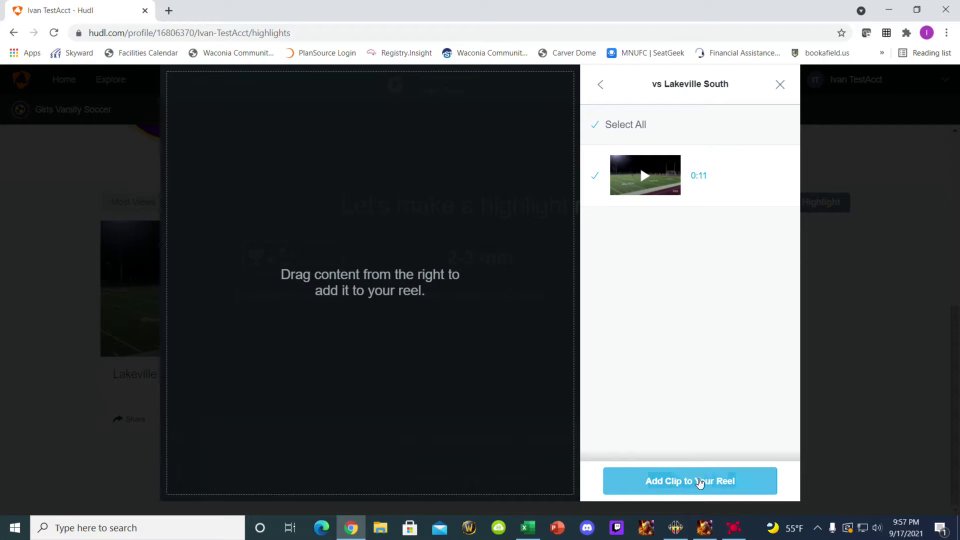
click(700, 481)
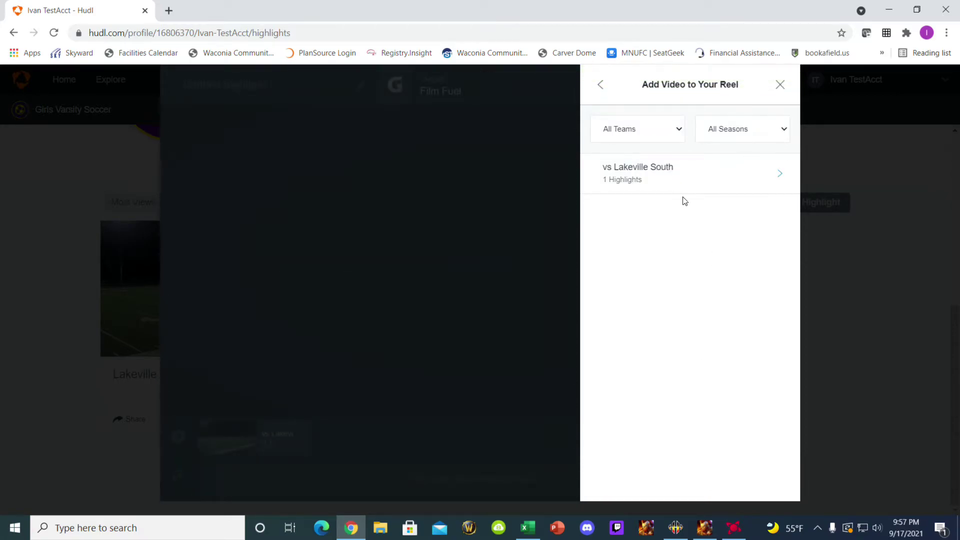
click(599, 84)
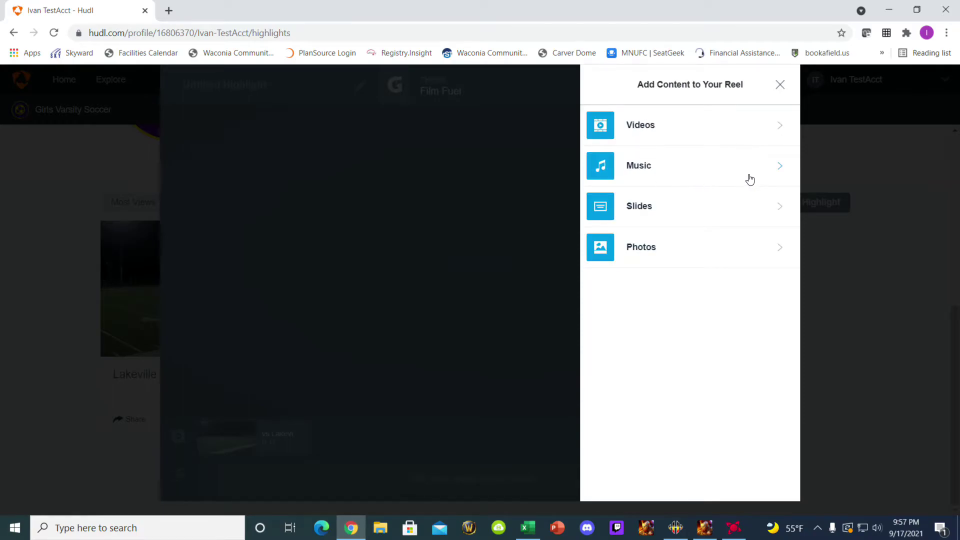
click(782, 170)
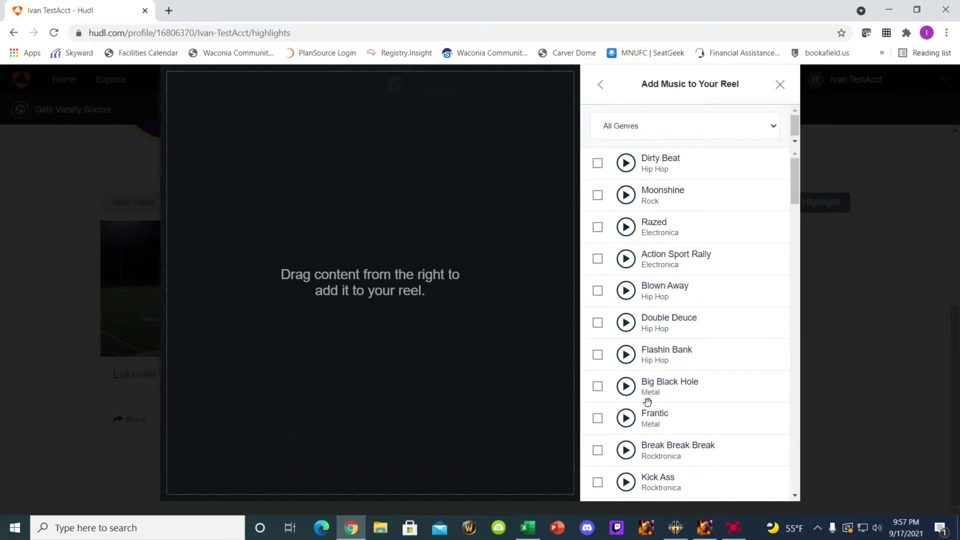
click(627, 323)
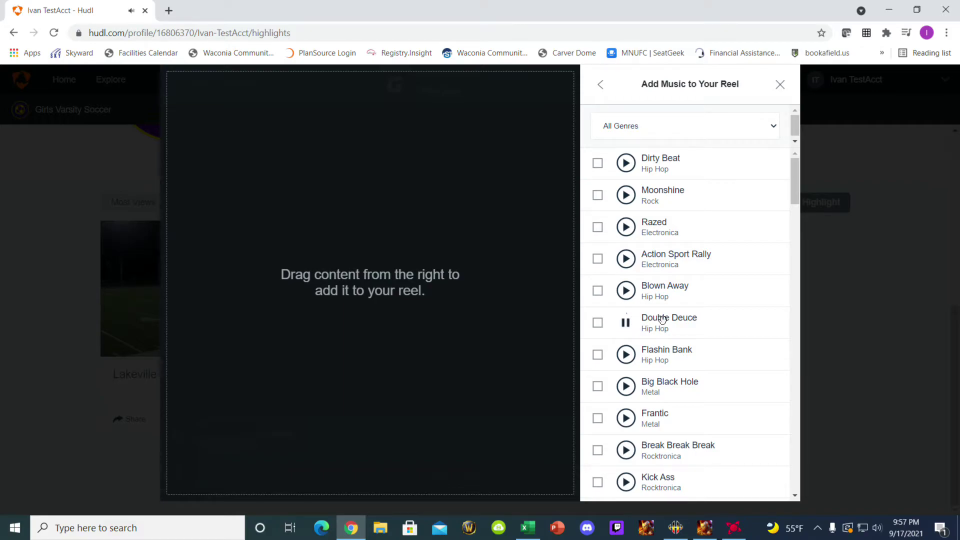
click(627, 324)
click(598, 325)
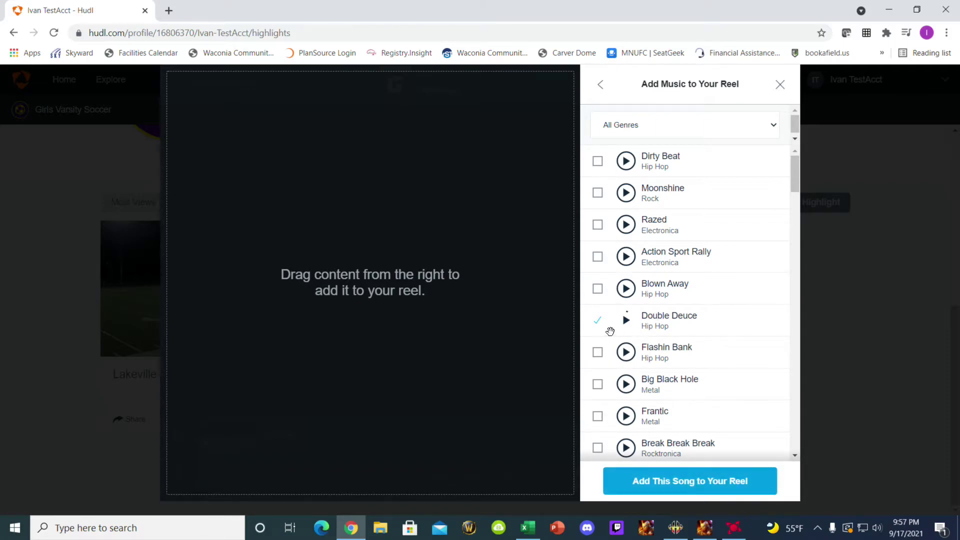
click(599, 322)
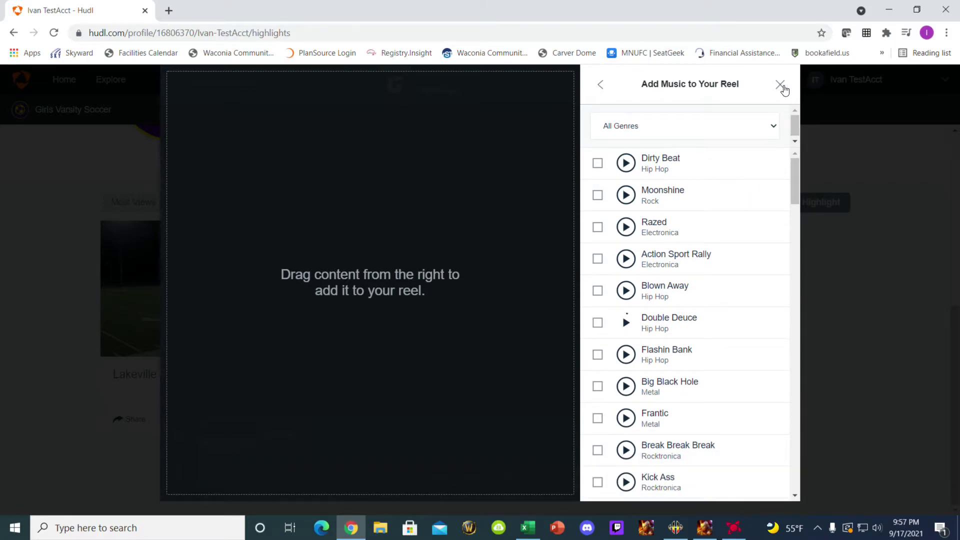
click(600, 85)
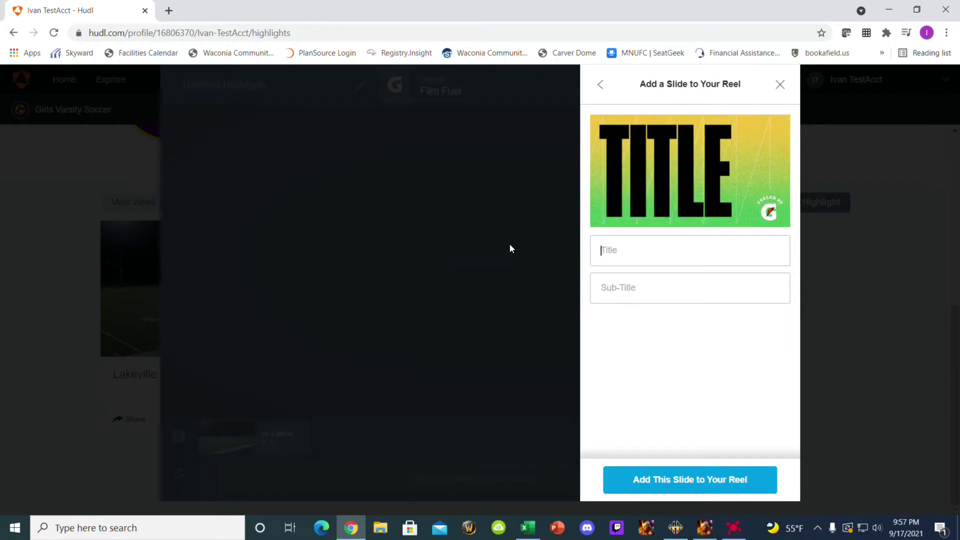
- Enter the player's name as the slide title and a Waconia soccer team sub-title
text(Ge)
key(BackSpace)
key(BackSpace)
key(Tab)
text(Waconia High School Soccer)
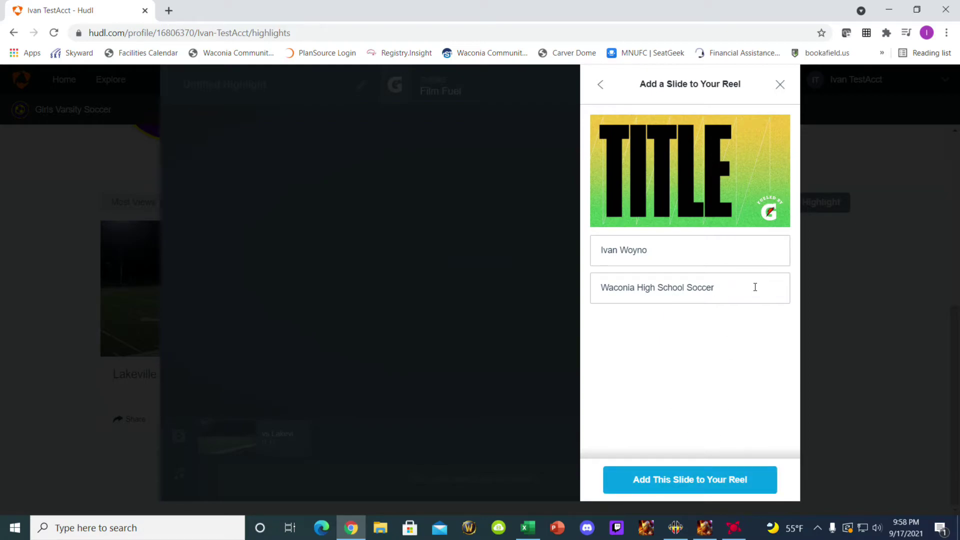
key(BackSpace)
key(BackSpace)
key(BackSpace)
key(BackSpace)
key(BackSpace)
key(BackSpace)
key(BackSpace)
text(Soccer Team)
- Add the title slide to the reel and move it before the game clip
click(668, 475)
mouse_move(376, 452)
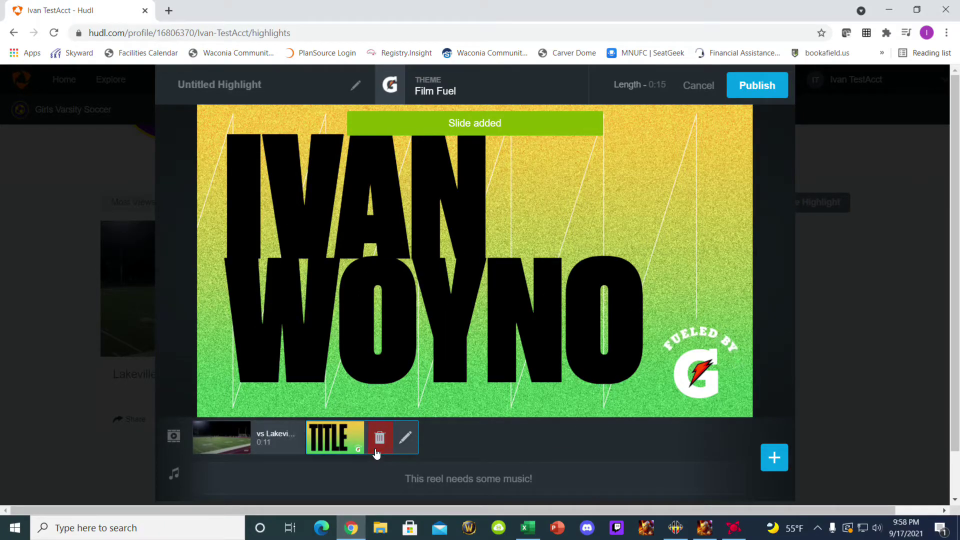
drag(377, 450, 255, 438)
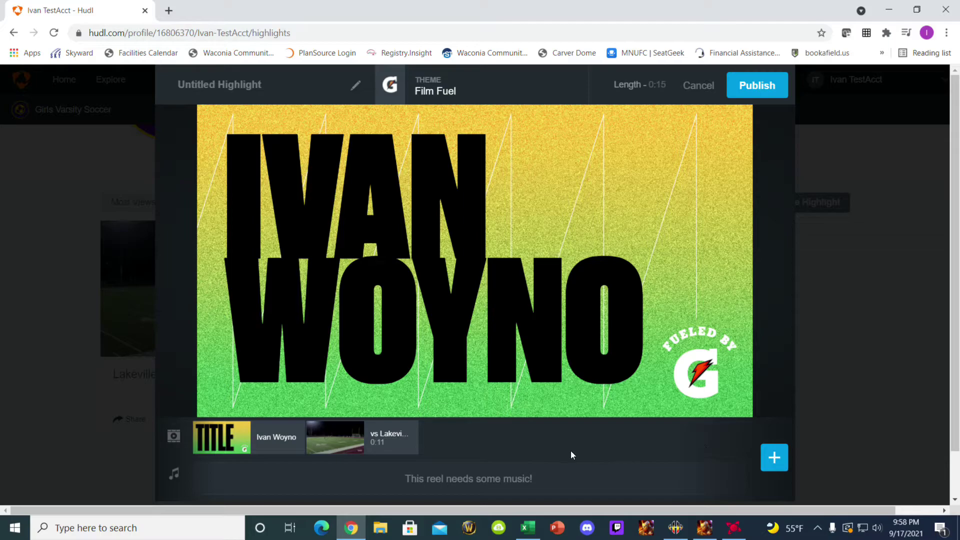
click(774, 458)
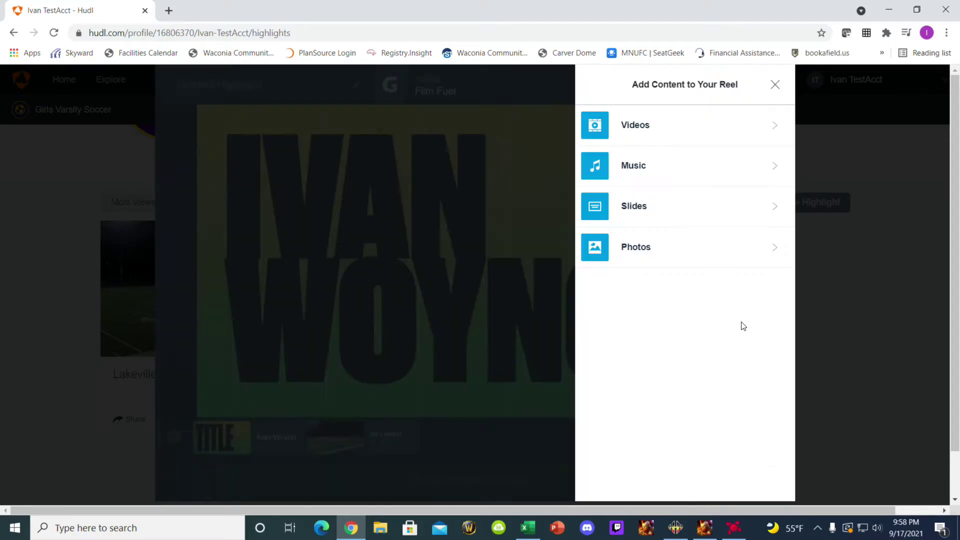
click(640, 209)
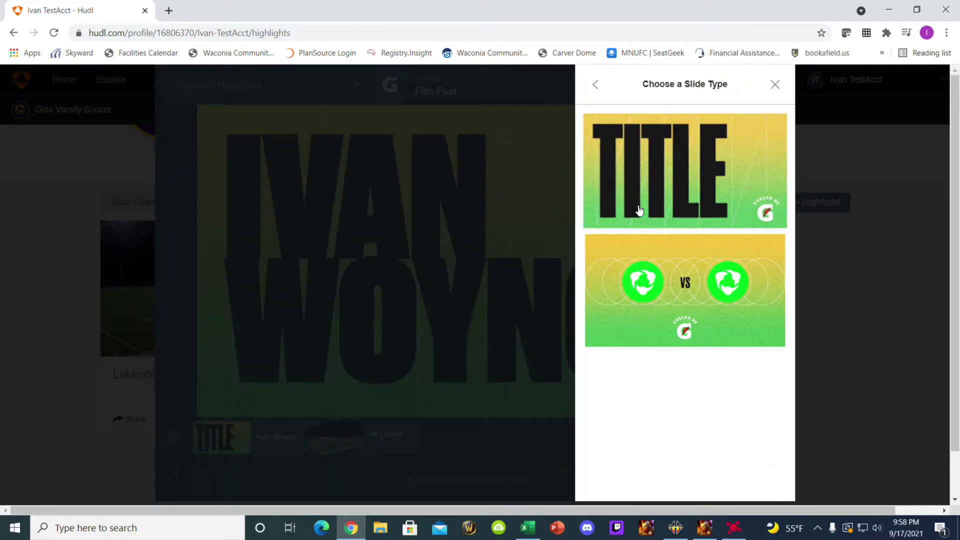
click(681, 286)
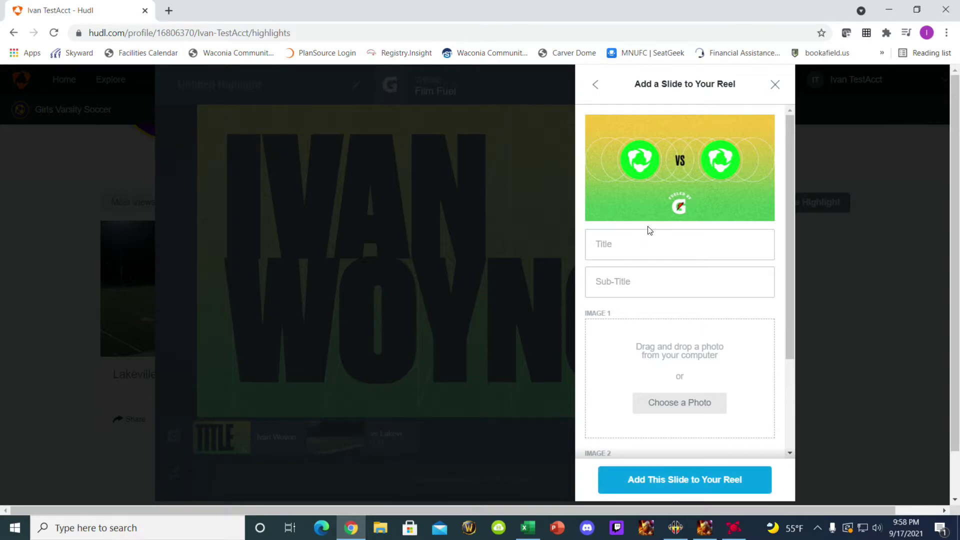
click(596, 85)
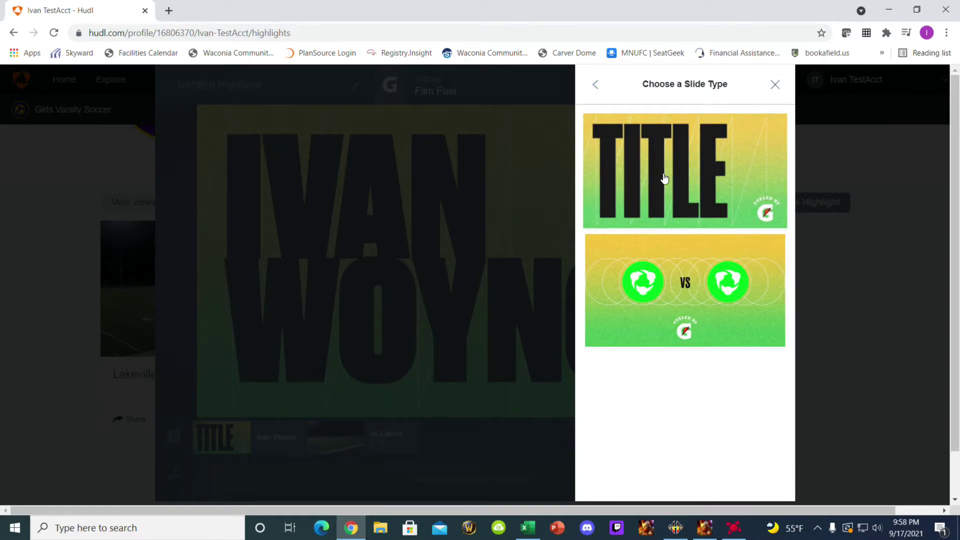
click(674, 177)
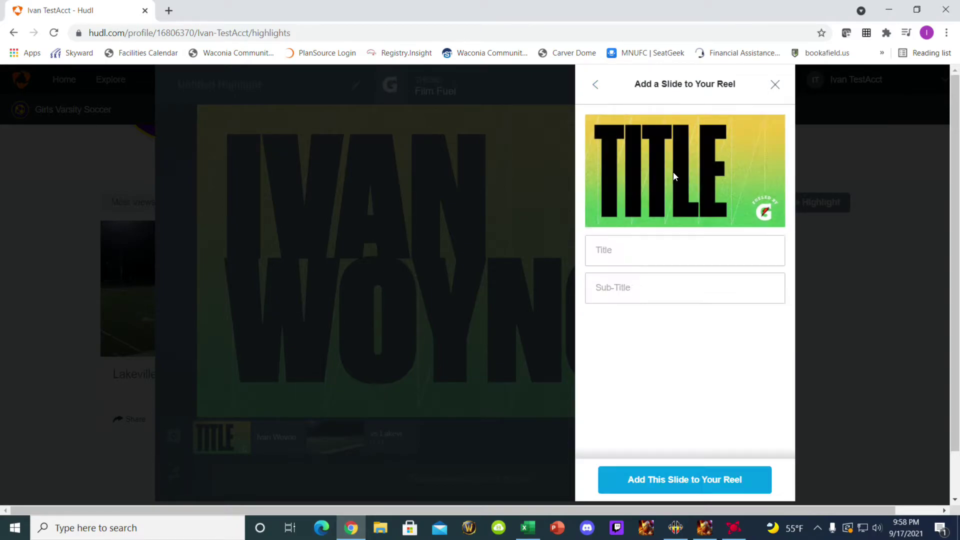
click(592, 84)
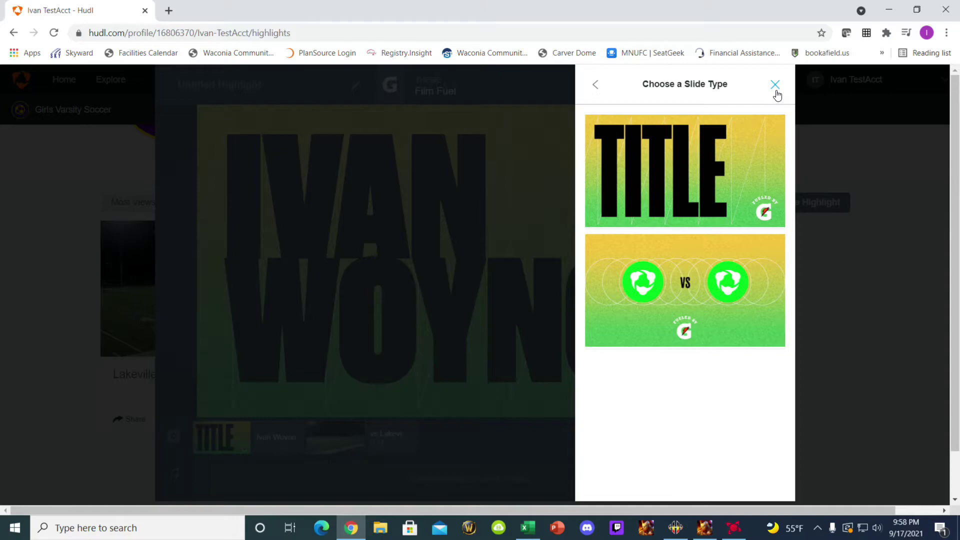
click(595, 84)
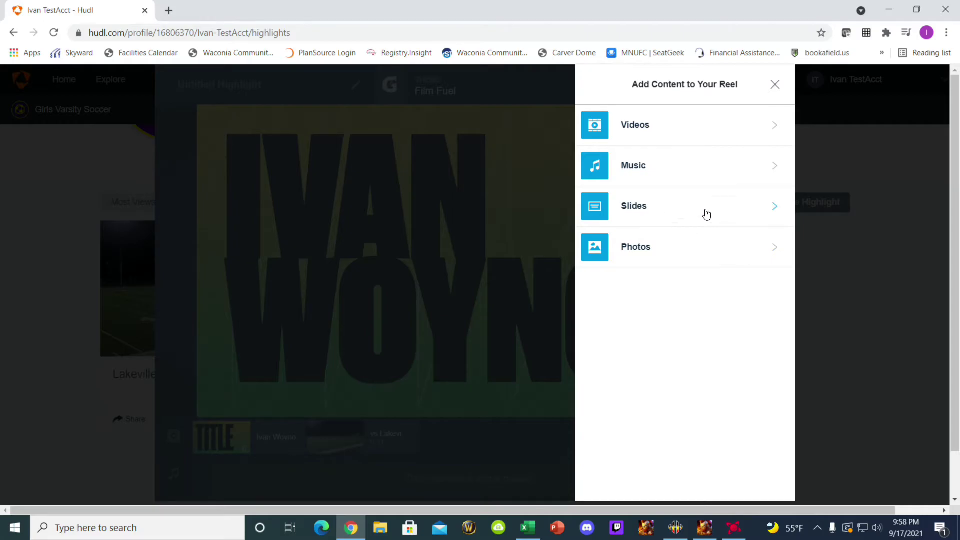
click(776, 87)
mouse_move(334, 440)
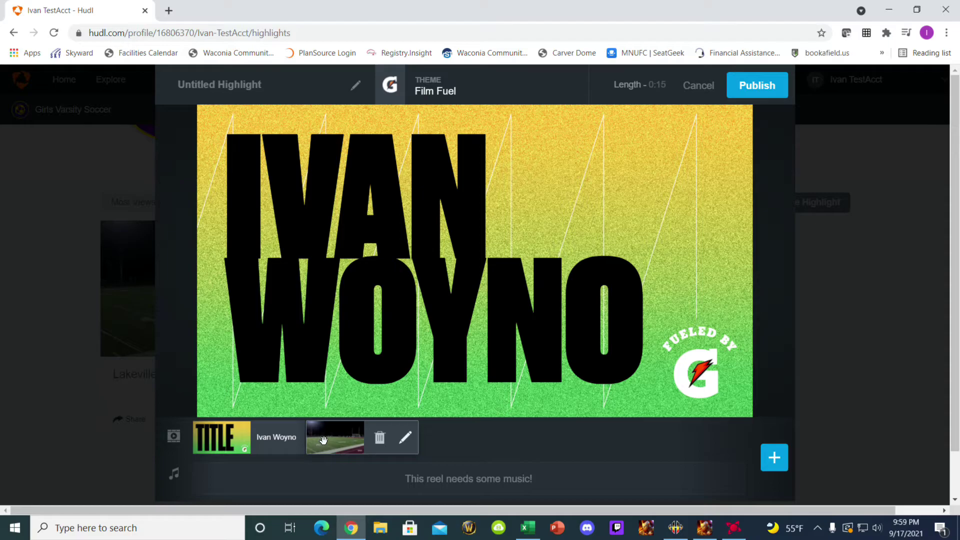
- Preview the 0:11 vs Lakeville South clip in the reel strip and open it for editing
click(326, 440)
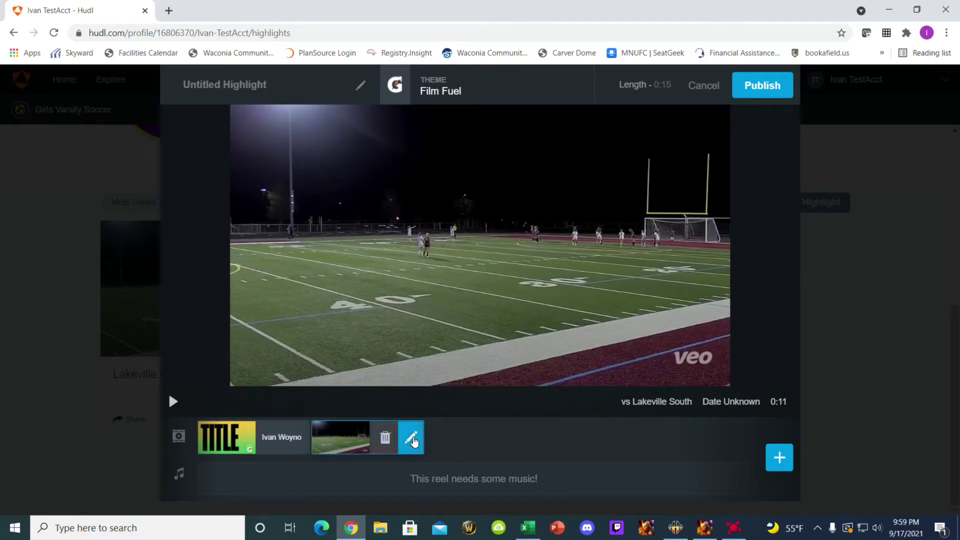
click(412, 439)
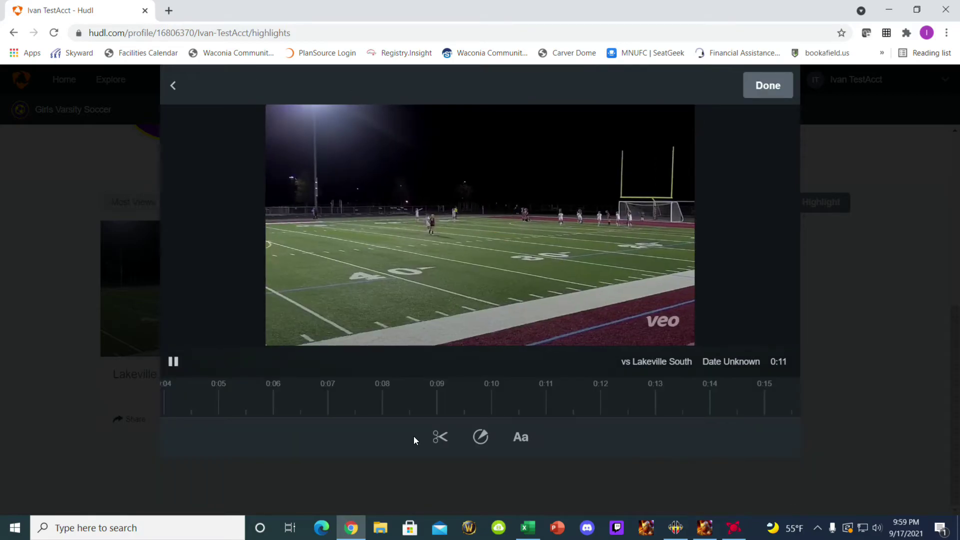
- Shorten the end of the vs Lakeville South clip from 0:11 to 0:10
click(173, 362)
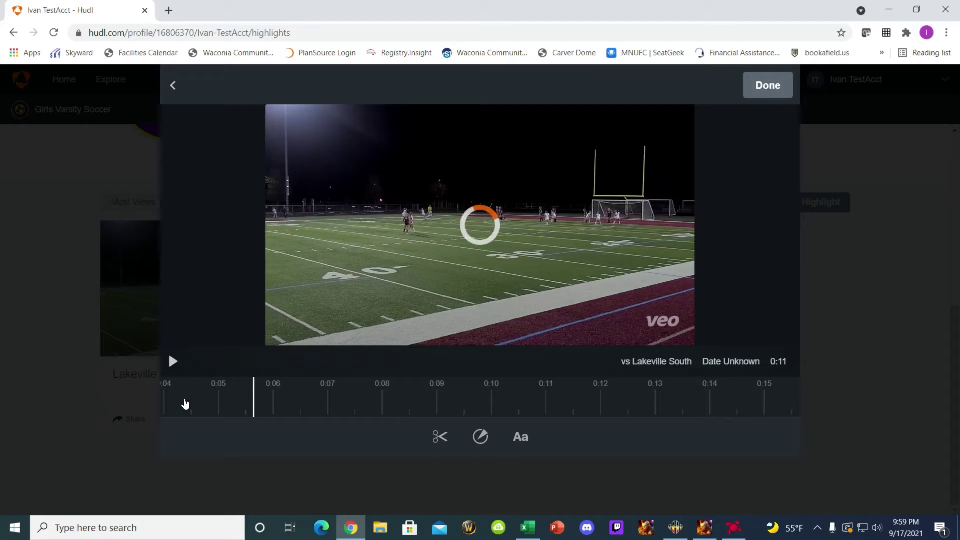
click(185, 404)
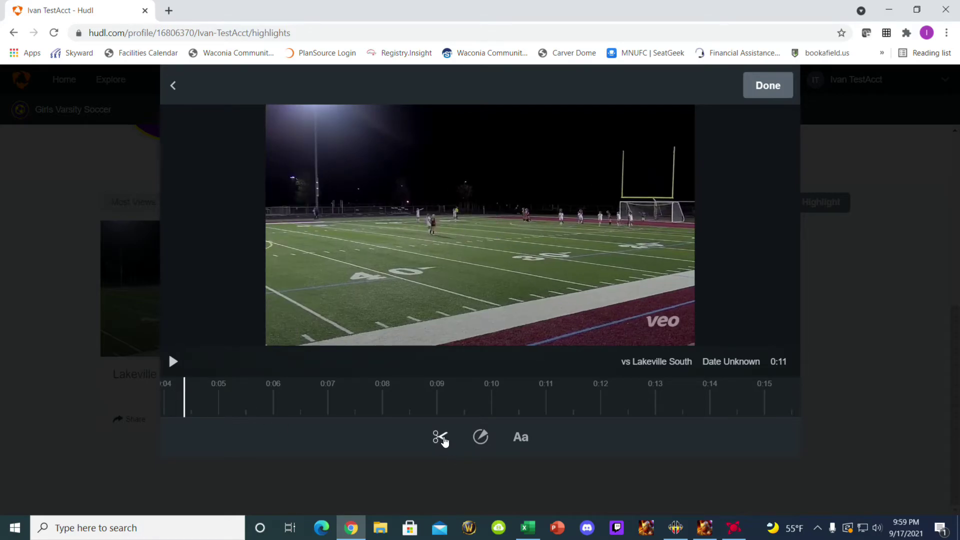
click(441, 438)
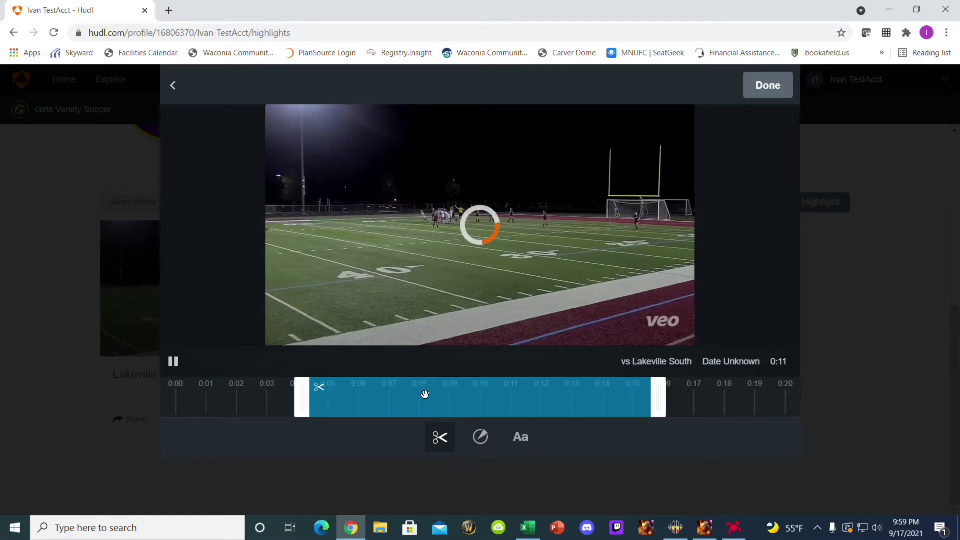
drag(655, 395, 621, 402)
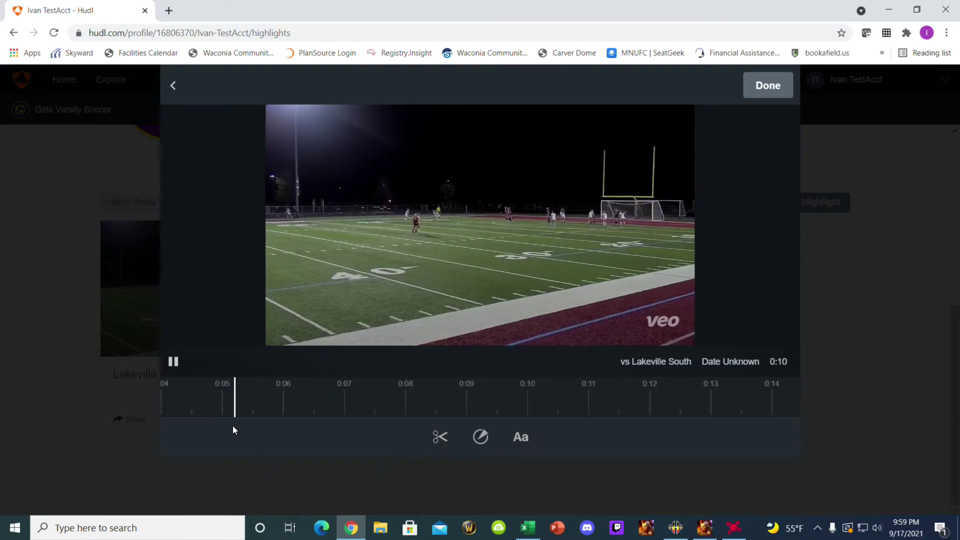
click(173, 361)
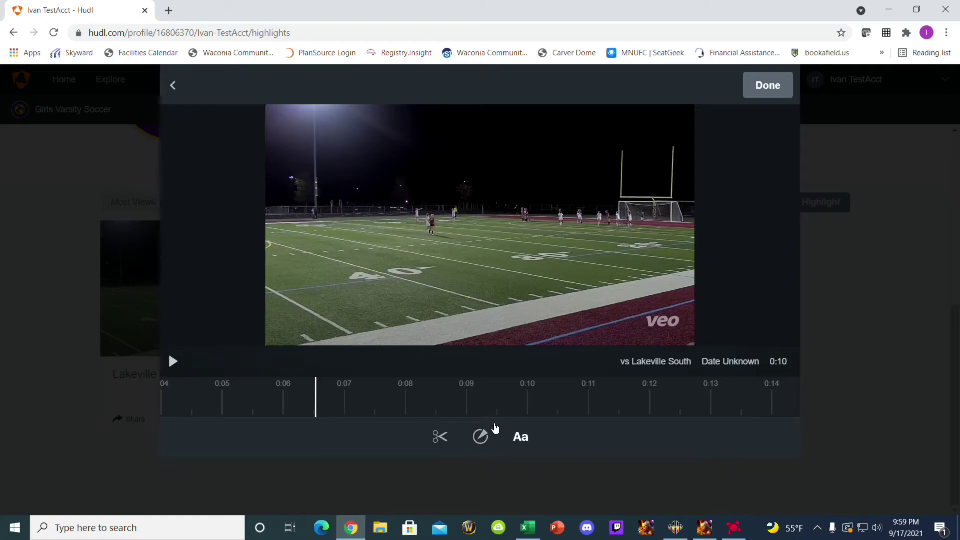
- Place a yellow-green ring spotlight on the centre player in the clip's opening frame
click(481, 437)
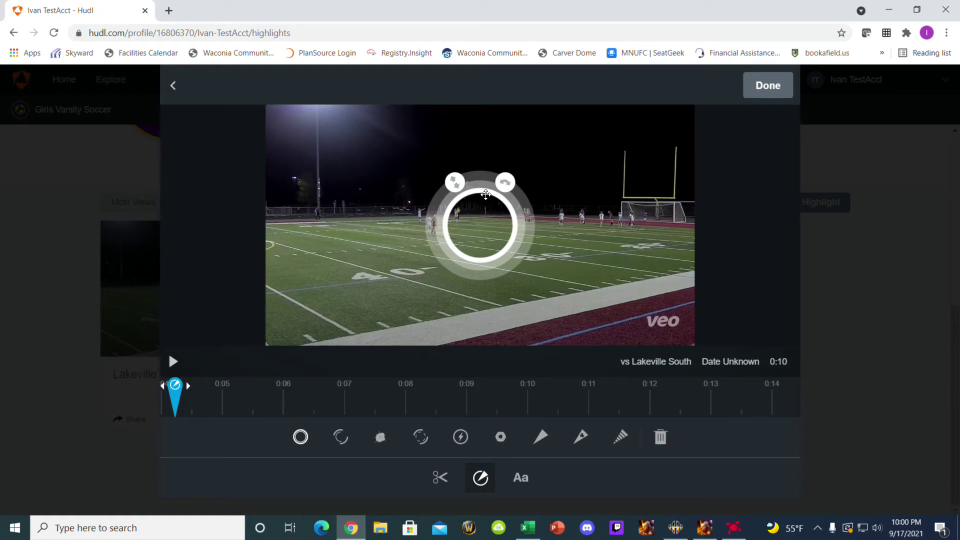
drag(480, 190, 420, 181)
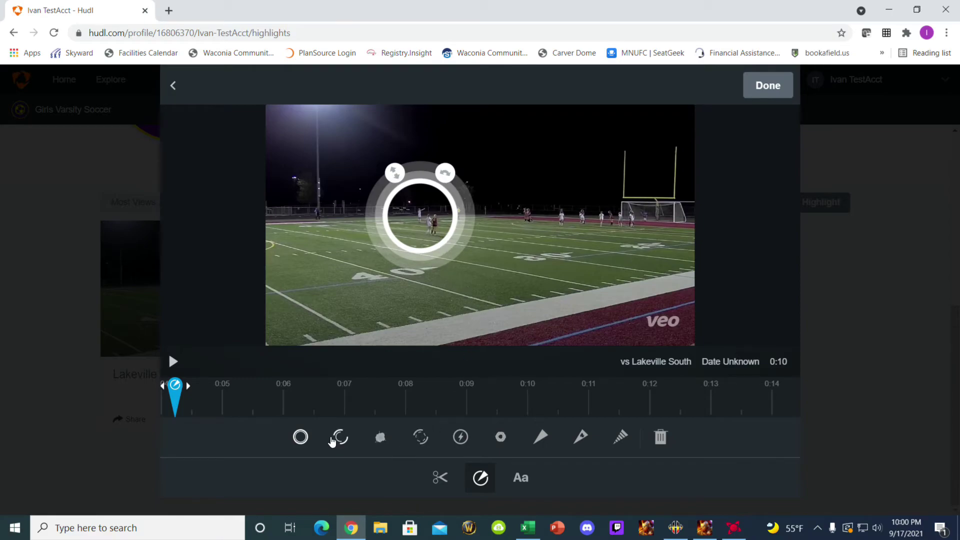
click(340, 439)
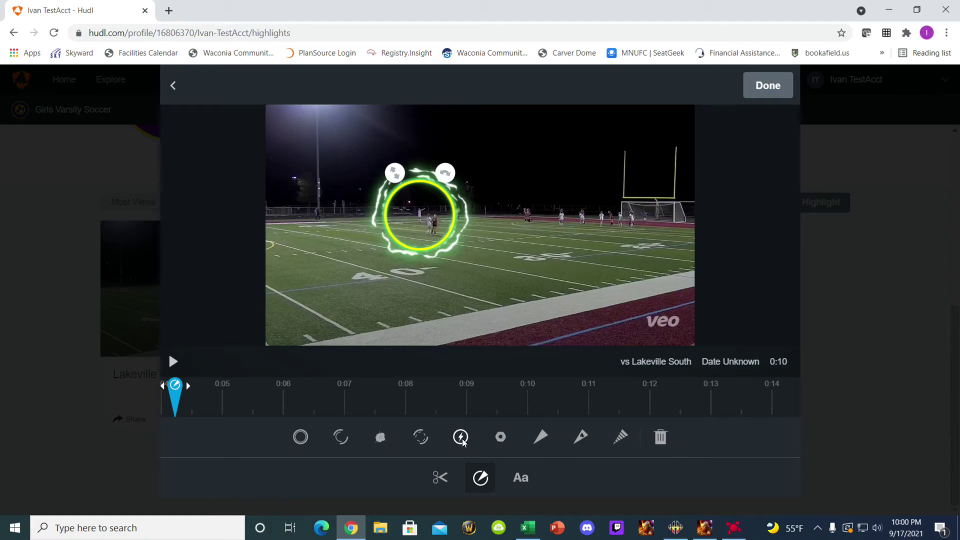
click(343, 442)
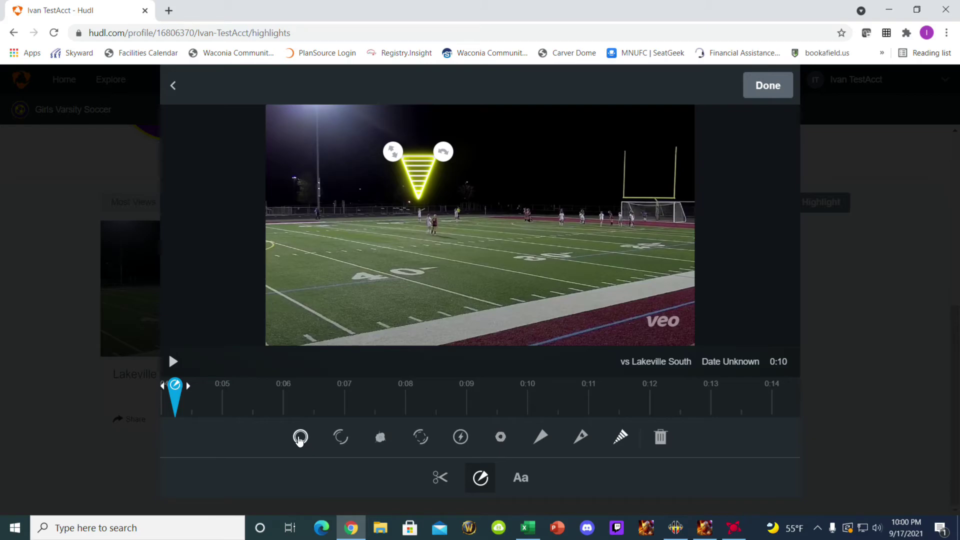
click(300, 438)
click(341, 437)
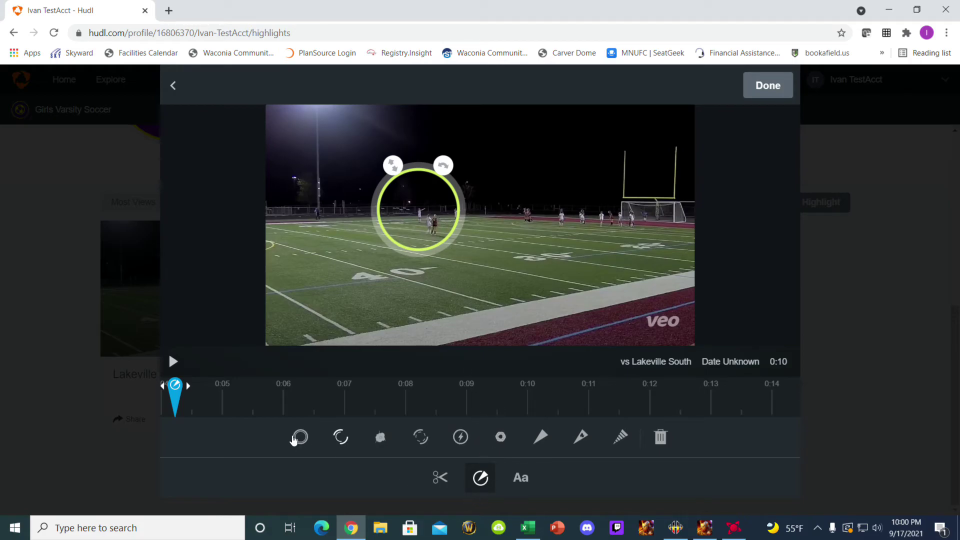
click(479, 477)
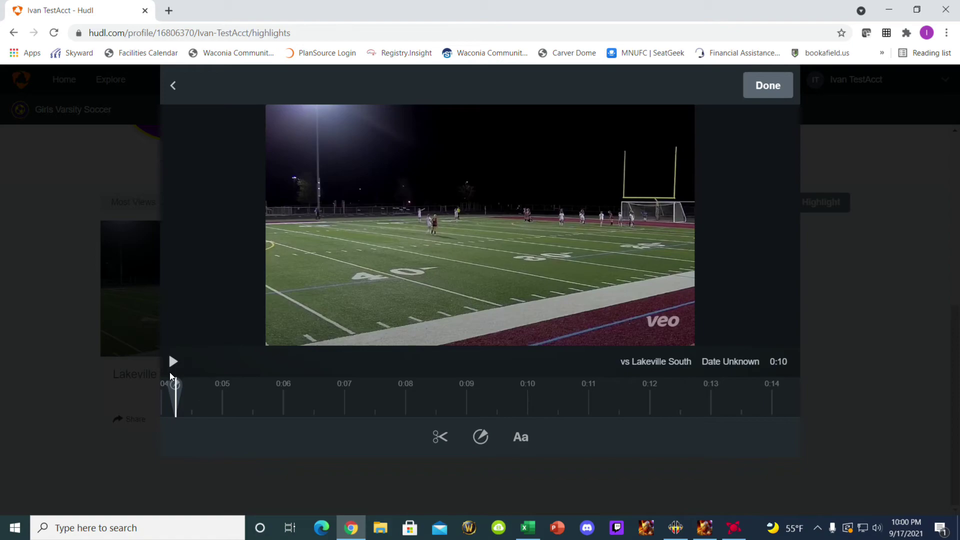
- Add a text banner to the clip's opening seconds reading 'GAME WINNING GOAL VS LAKEVILLE'
click(173, 362)
click(521, 437)
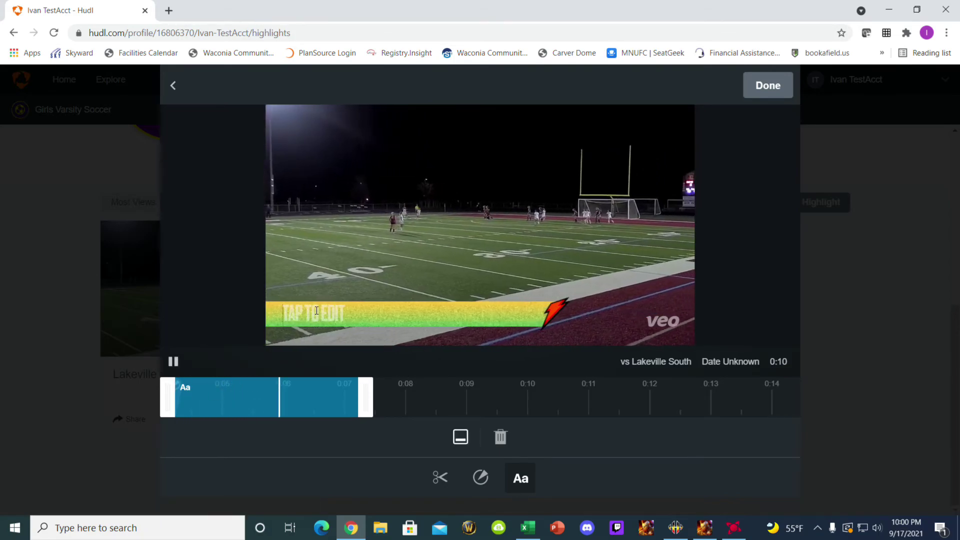
click(318, 310)
text(GAM)
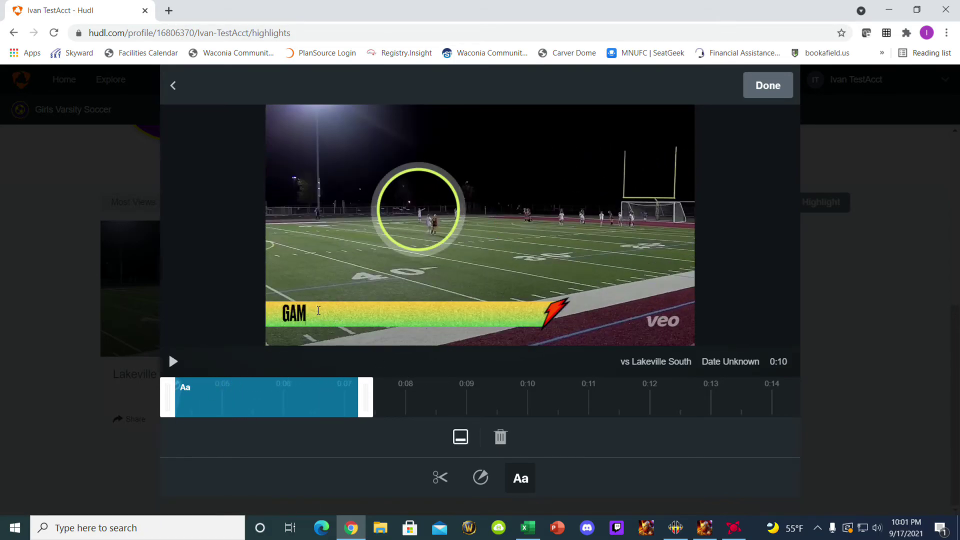
text(E WINNING)
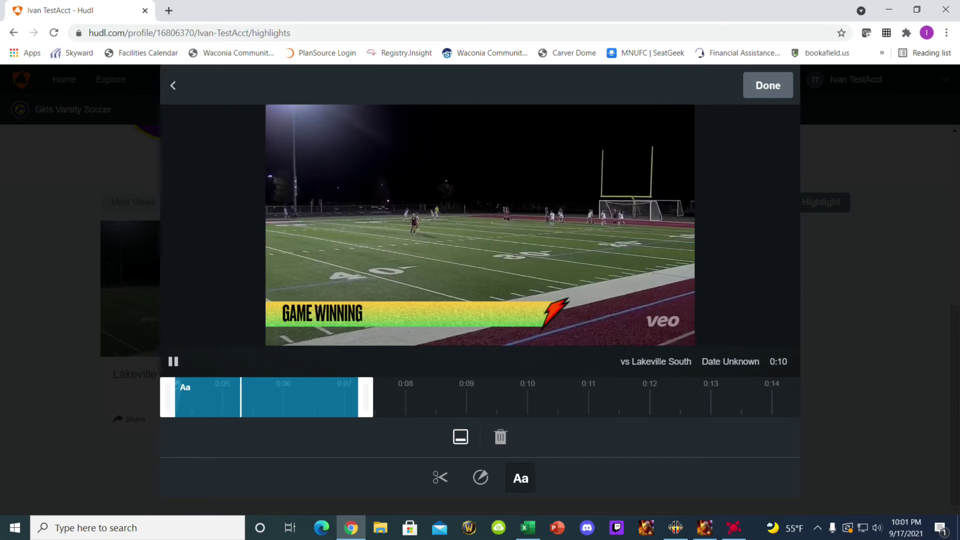
text( GOAL VS L)
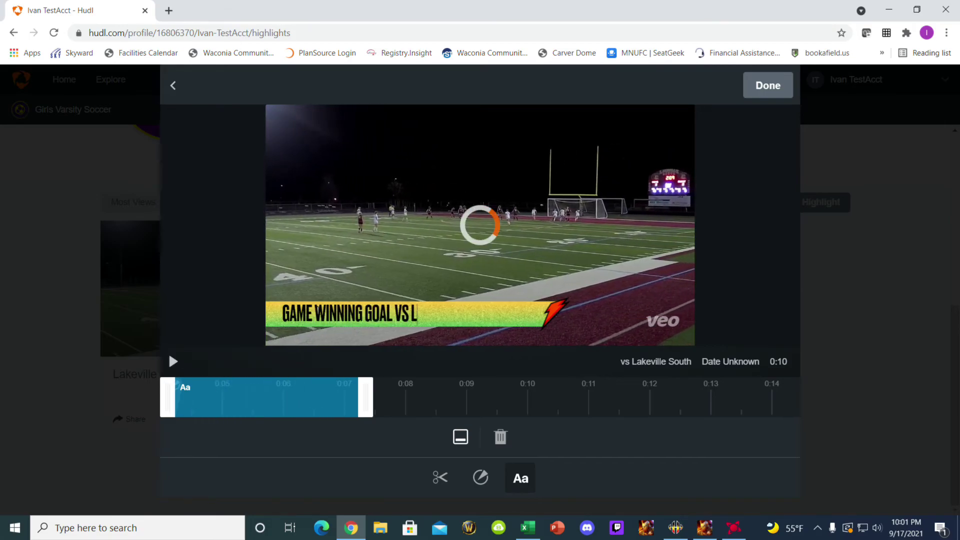
text(AKEVILLE SOUT)
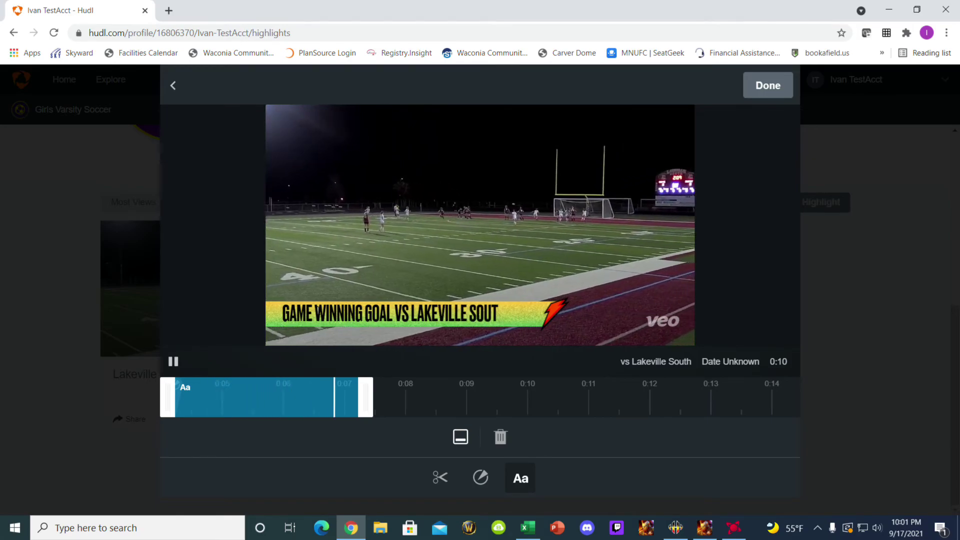
key(BackSpace)
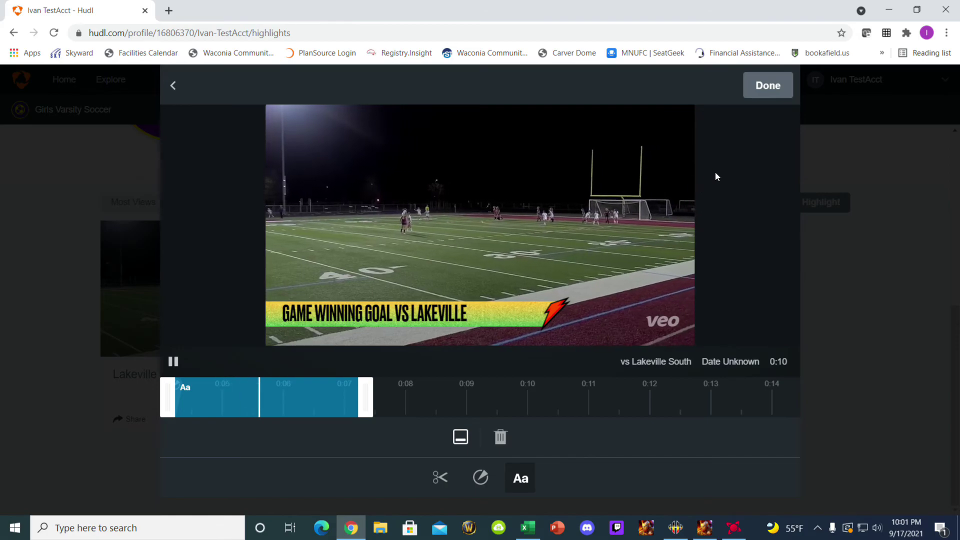
- Finish the clip edits with Done and open the Untitled Highlight title for editing
click(775, 88)
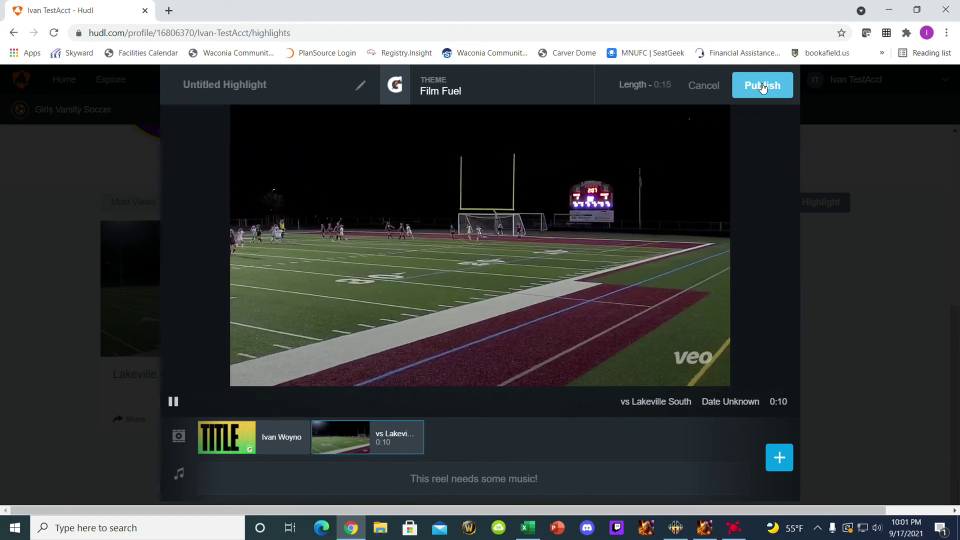
click(762, 88)
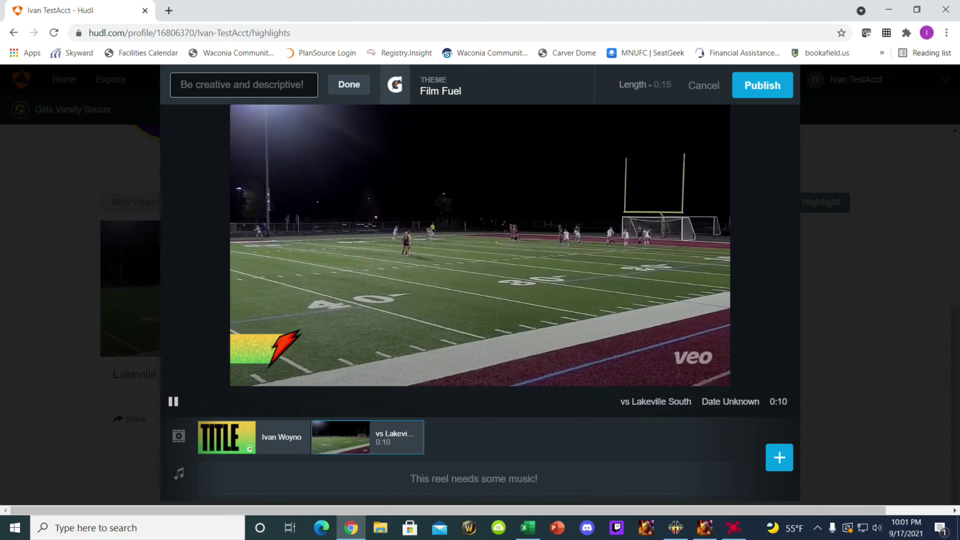
- Replace a first 'College Recruit' title with the player's name plus '- Highlight Reel'
click(193, 86)
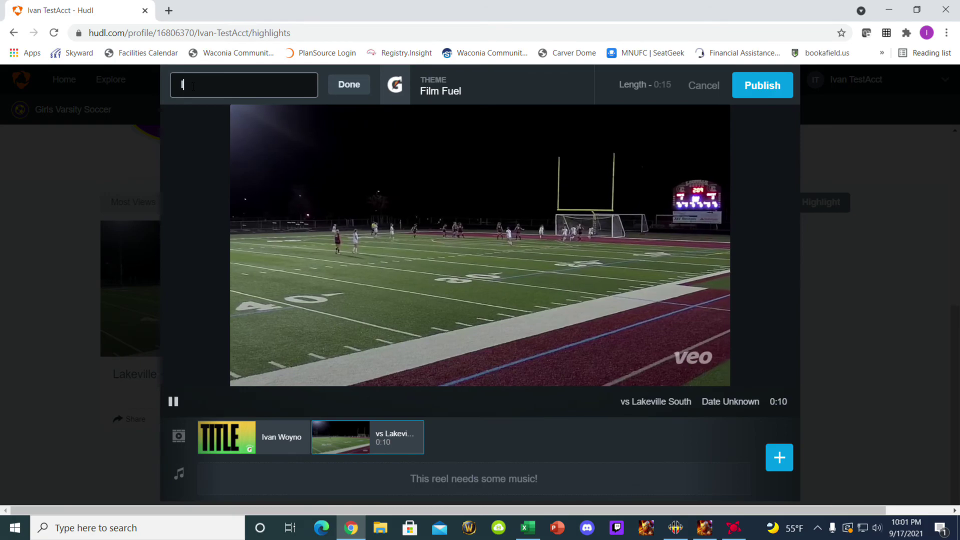
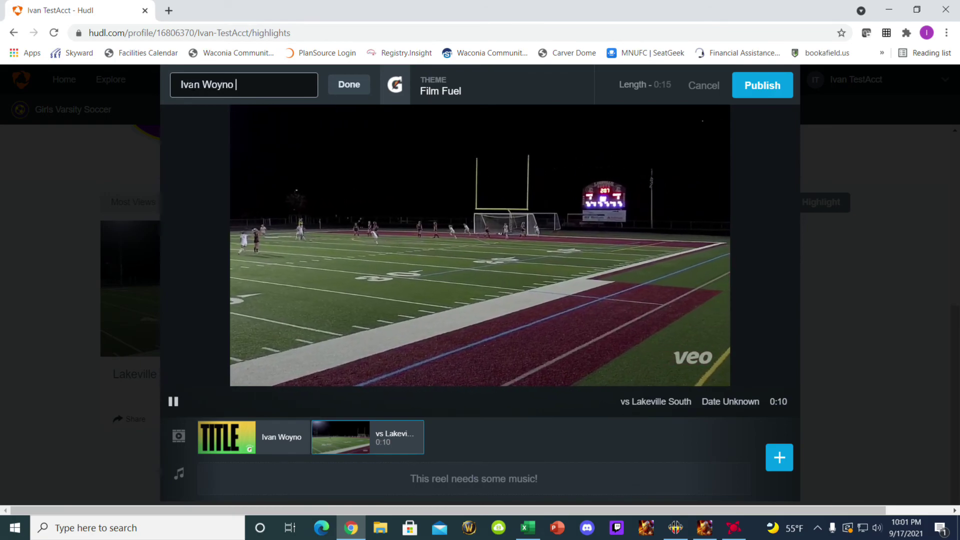
text(College Recruit)
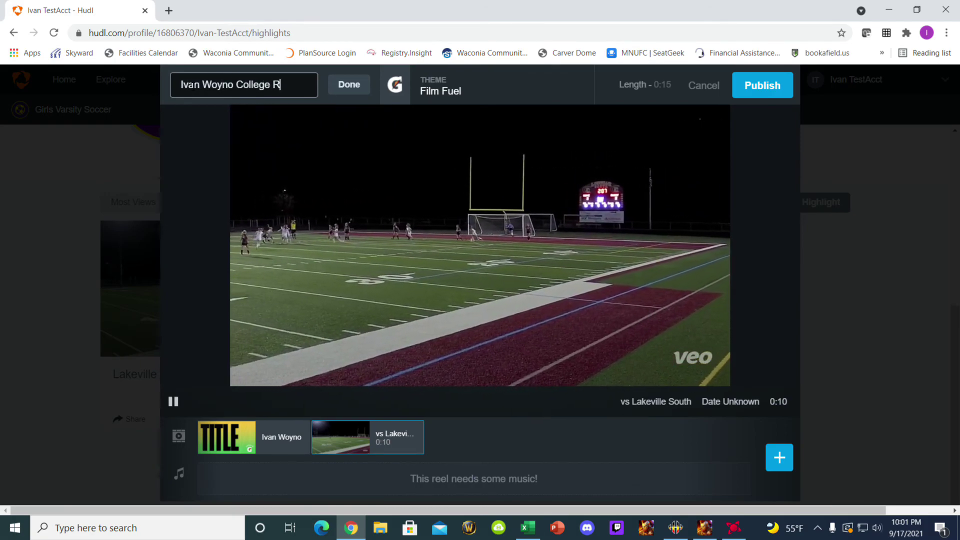
key(BackSpace)
key(BackSpace)
key(BackSpace)
key(BackSpace)
key(BackSpace)
key(BackSpace)
key(BackSpace)
key(BackSpace)
key(BackSpace)
key(BackSpace)
key(BackSpace)
key(BackSpace)
key(BackSpace)
key(BackSpace)
key(BackSpace)
key(BackSpace)
key(BackSpace)
key(BackSpace)
key(BackSpace)
key(BackSpace)
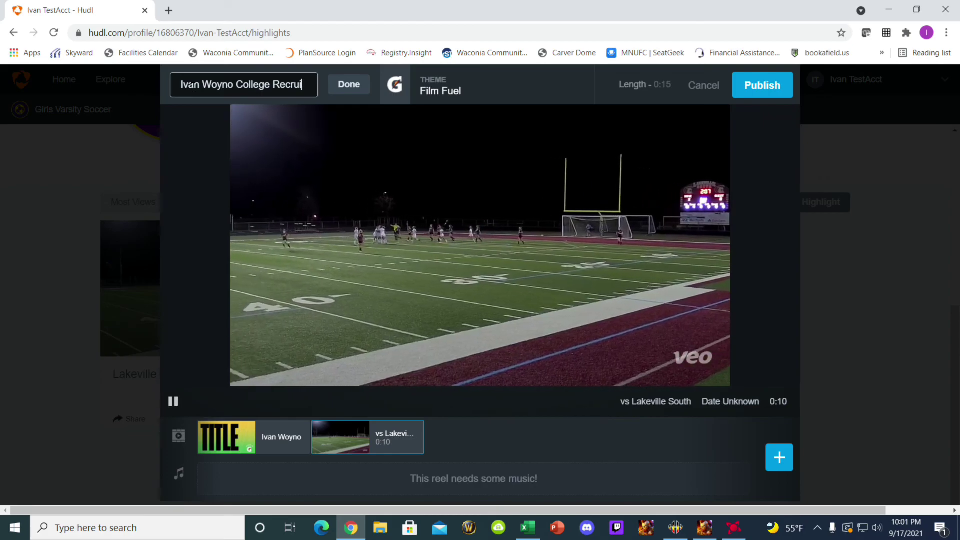
click(173, 401)
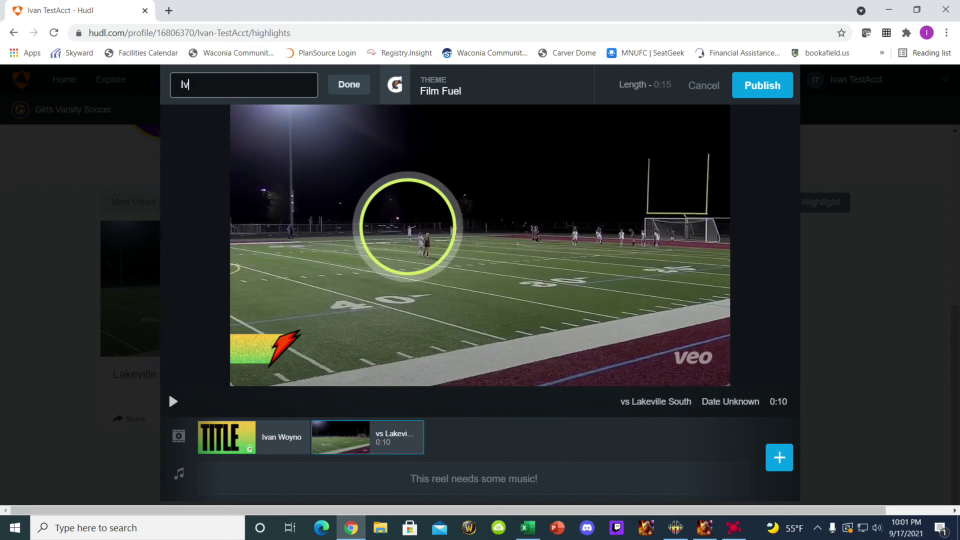
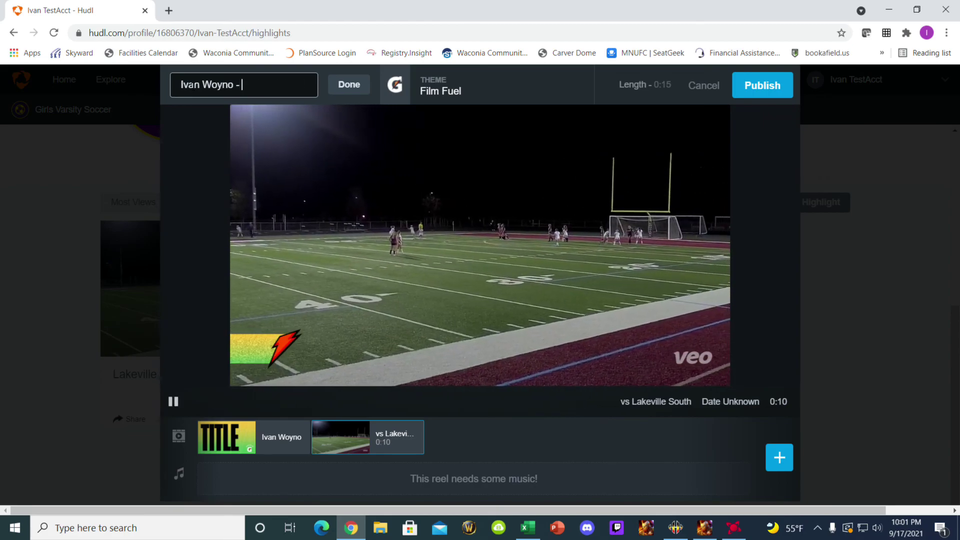
text( Highlight Reel)
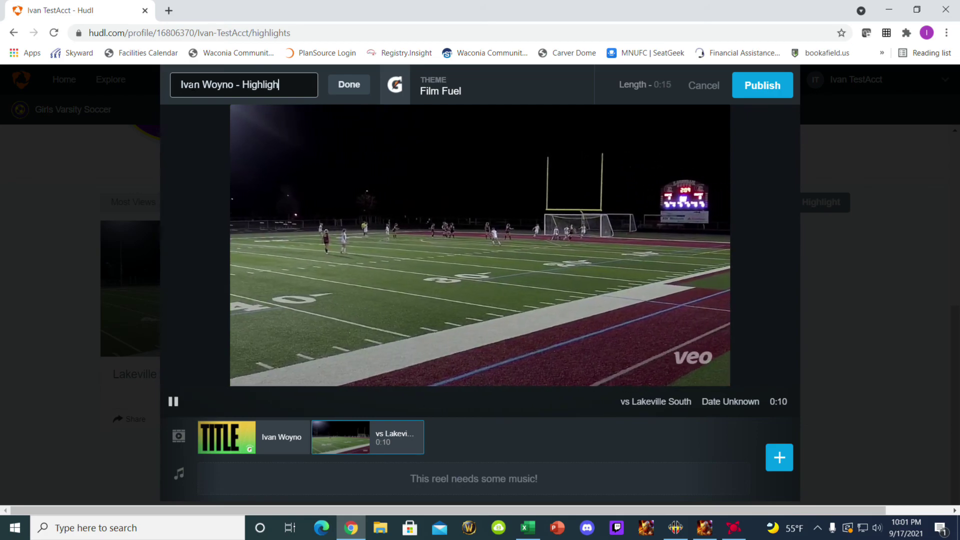